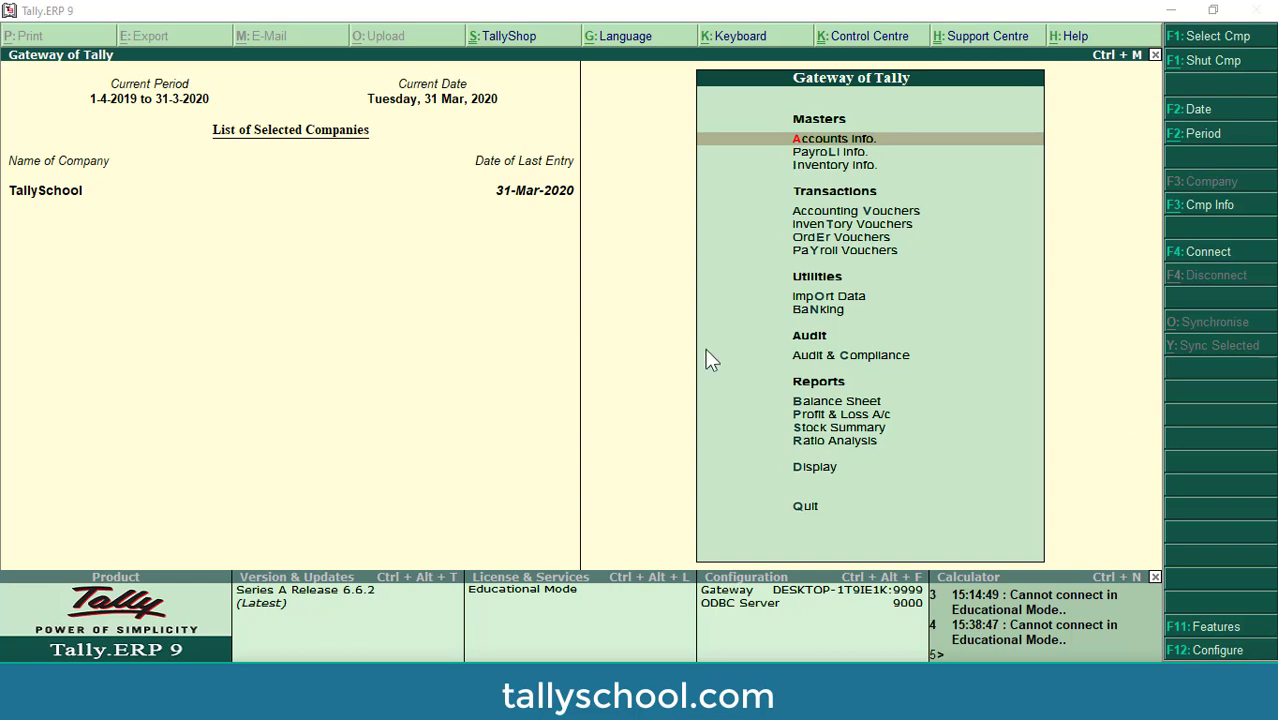
# Shut the currently open company and start creating a new company.
pyautogui.click(508, 343)
pyautogui.click(794, 360)
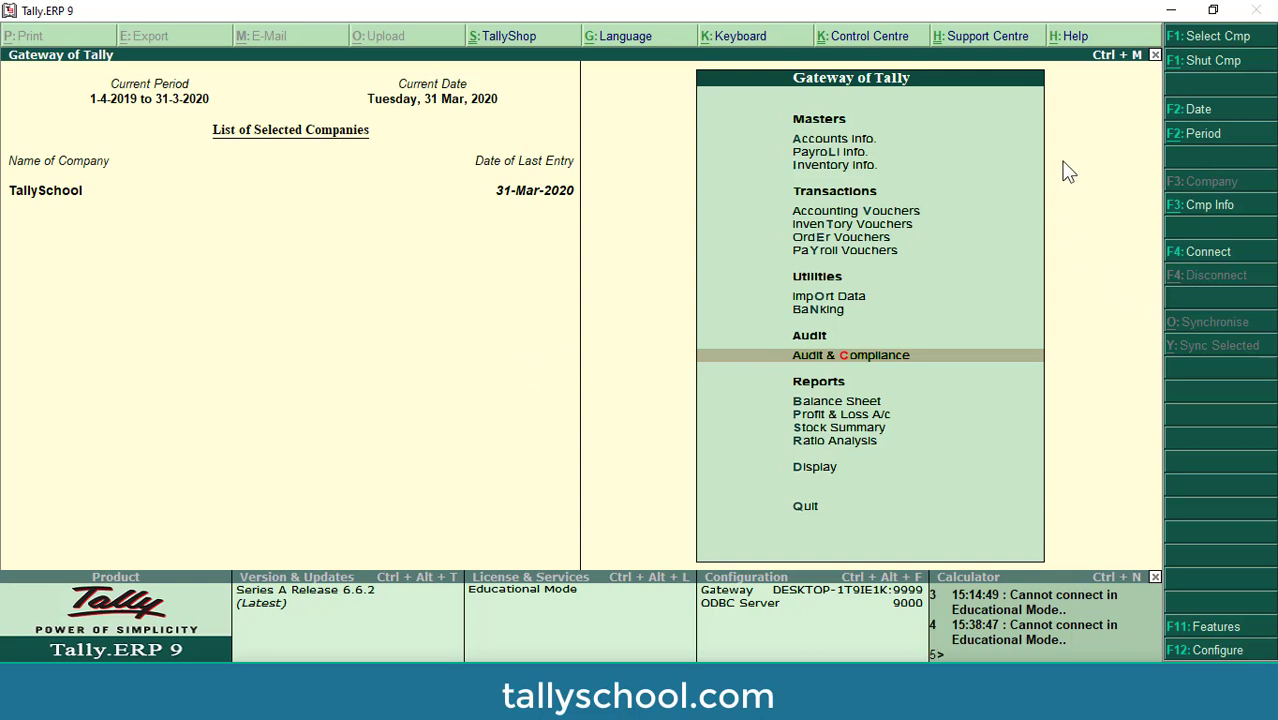
pyautogui.click(1211, 63)
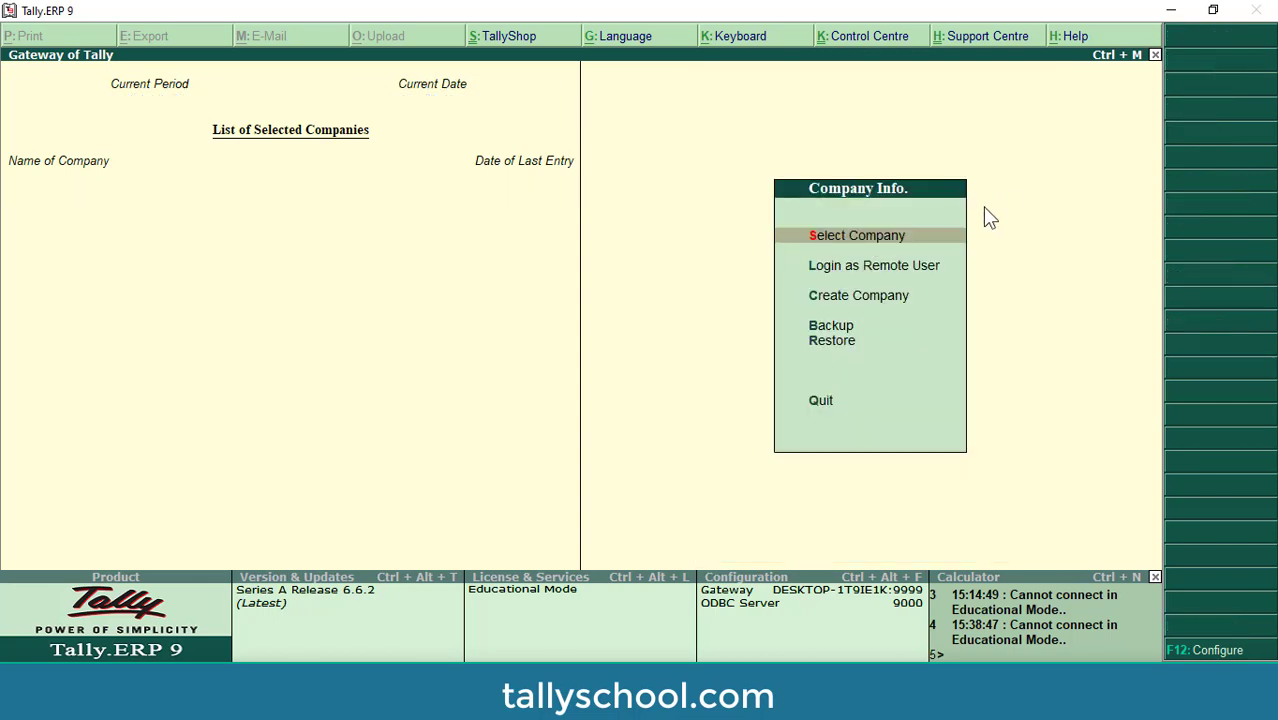
pyautogui.press('Down')
pyautogui.press('Down')
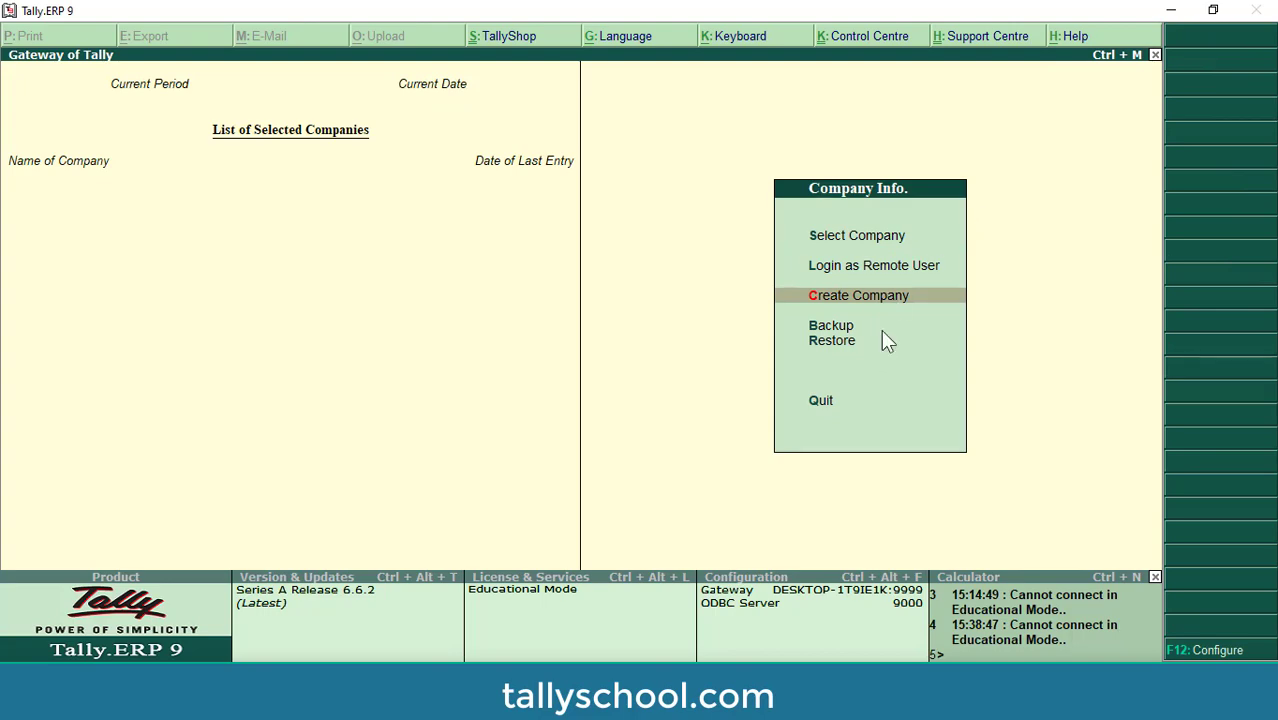
pyautogui.press('Return')
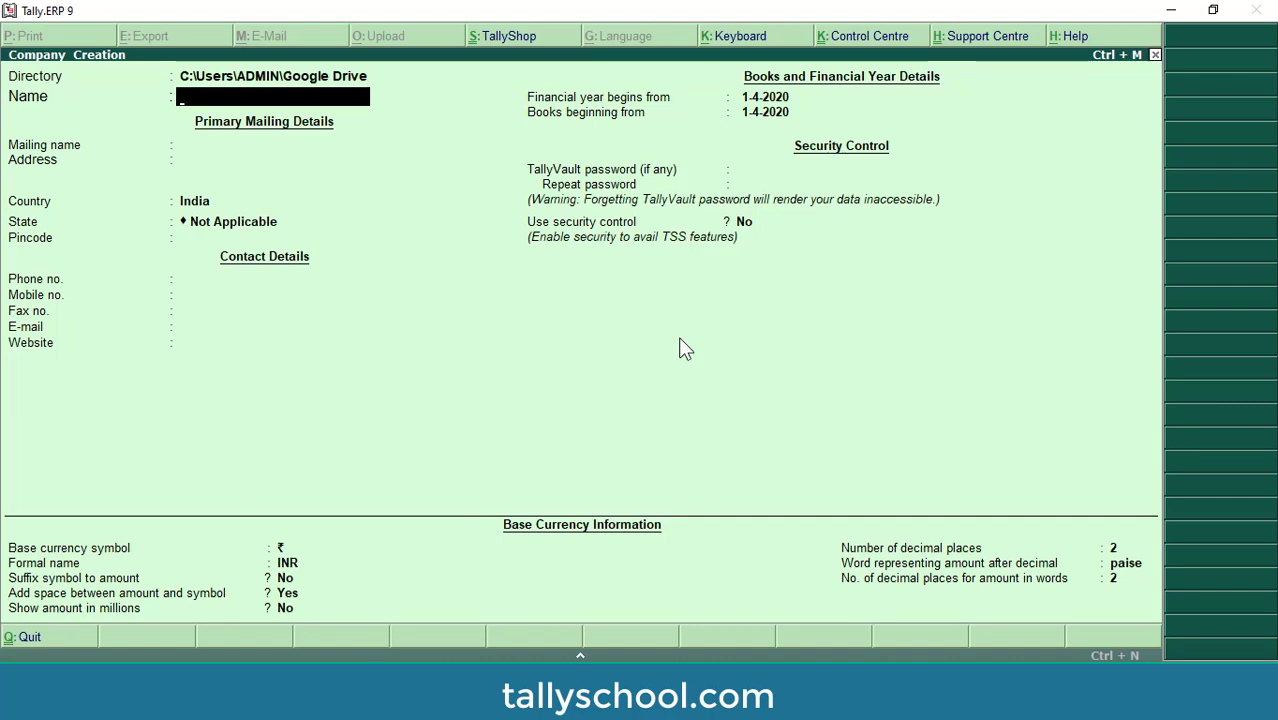
# Name the company "TallySchool with GST", keep the same mailing name and leave the address blank.
pyautogui.write('Ta')
pyautogui.write('llySch')
pyautogui.write('ool')
pyautogui.press('BackSpace')
pyautogui.write('o')
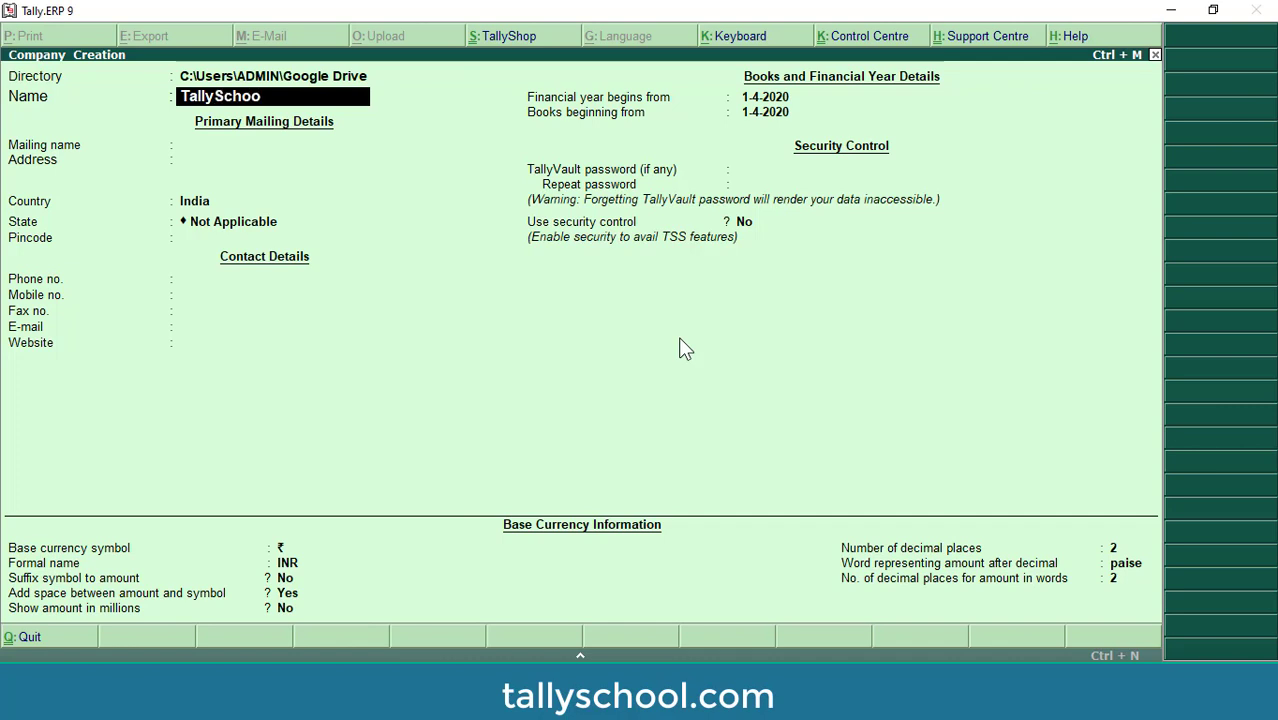
pyautogui.write('l with GST')
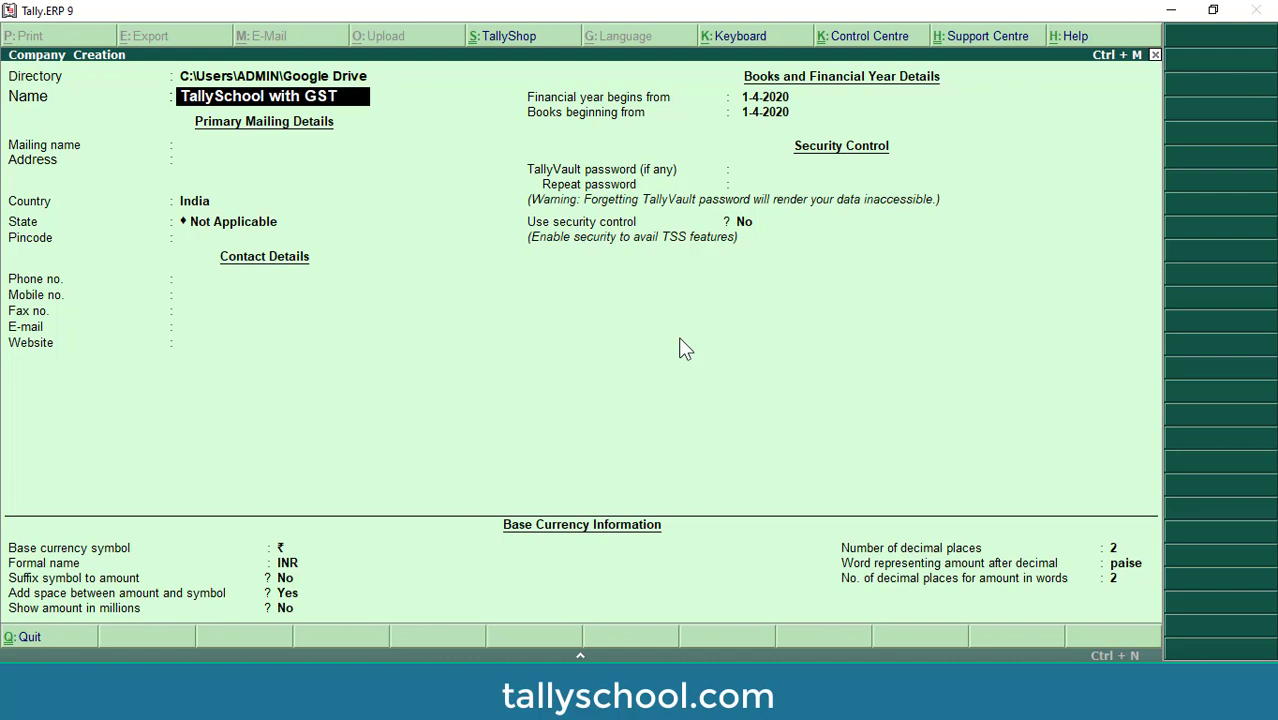
pyautogui.press('Return')
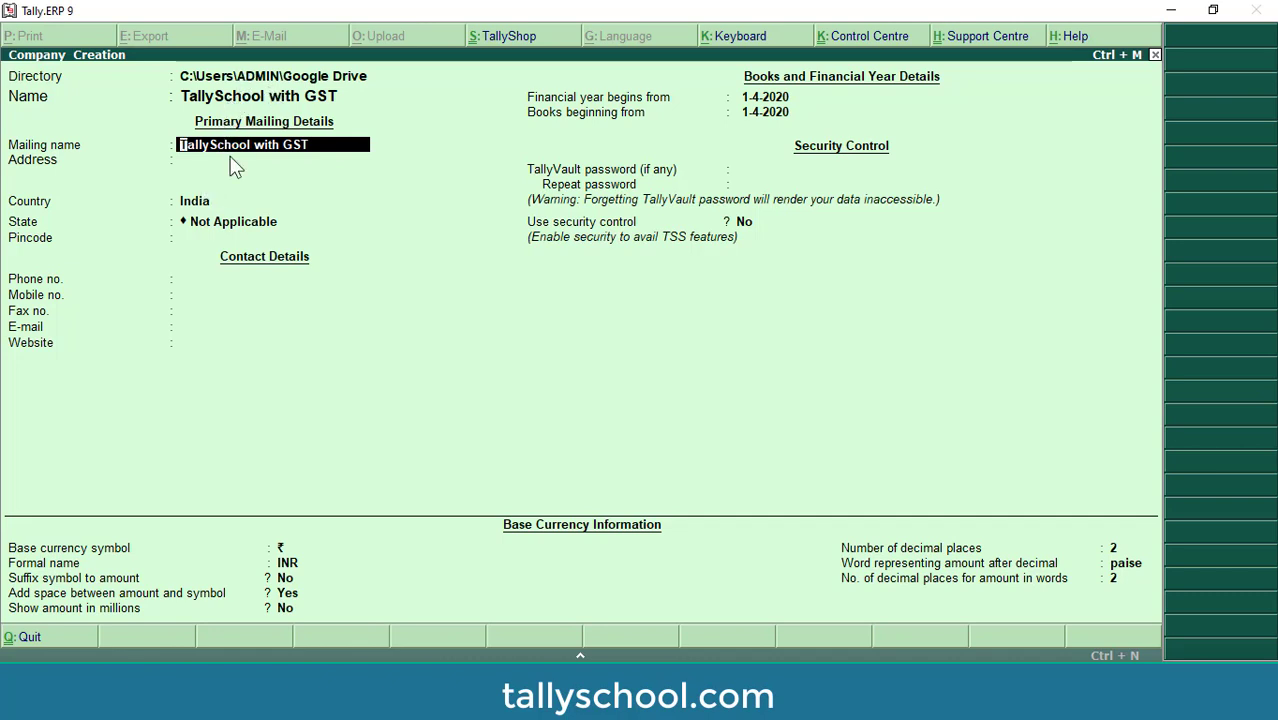
pyautogui.press('Return')
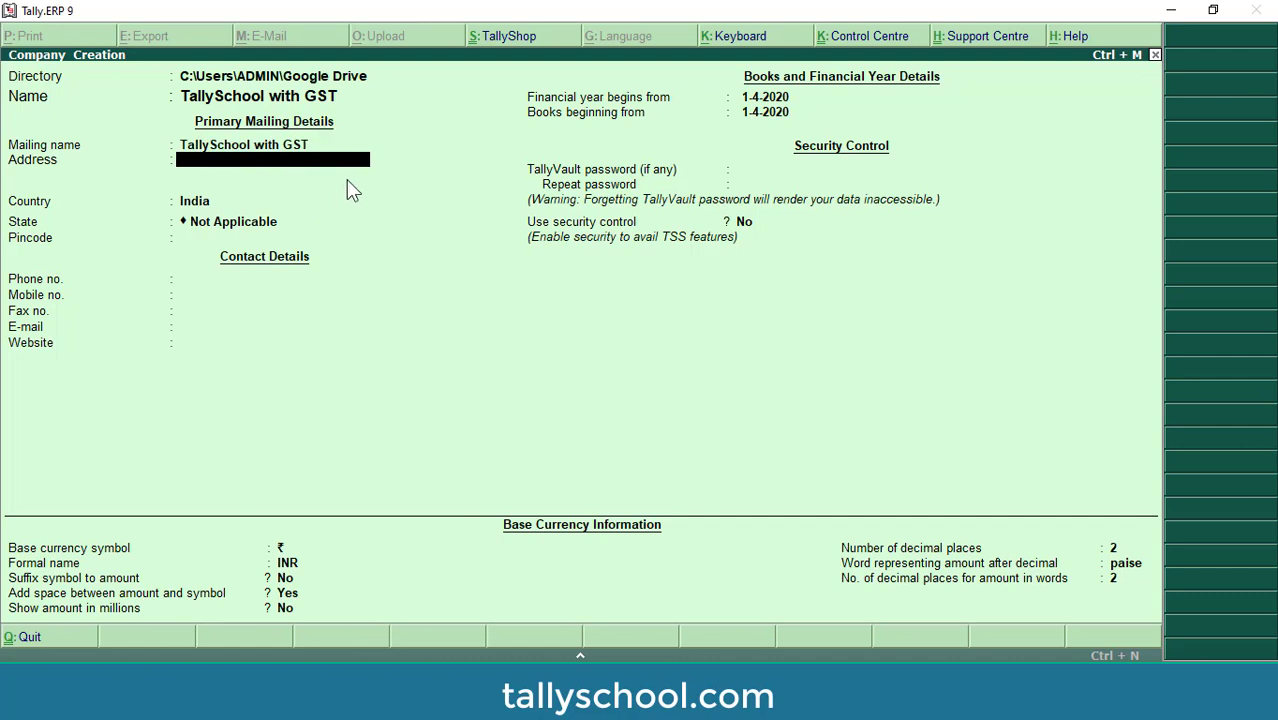
pyautogui.press('Return')
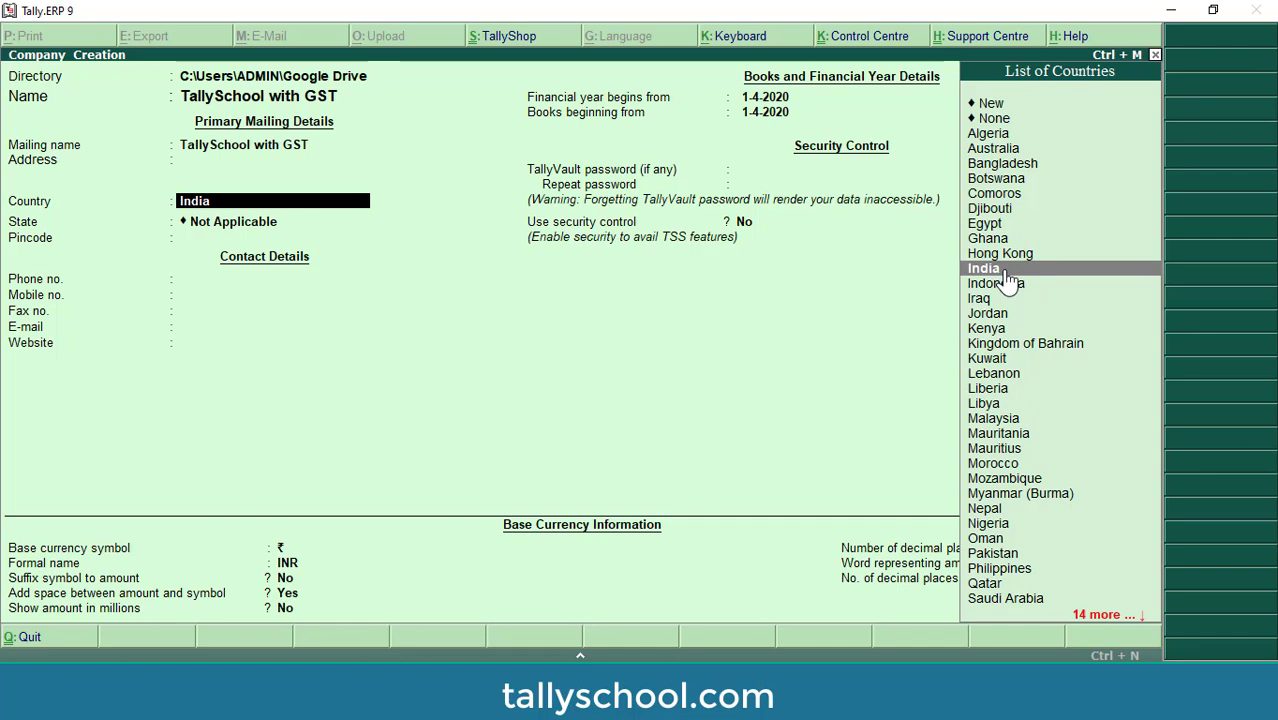
# Set the company's country to India and its state to Gujarat.
pyautogui.click(999, 124)
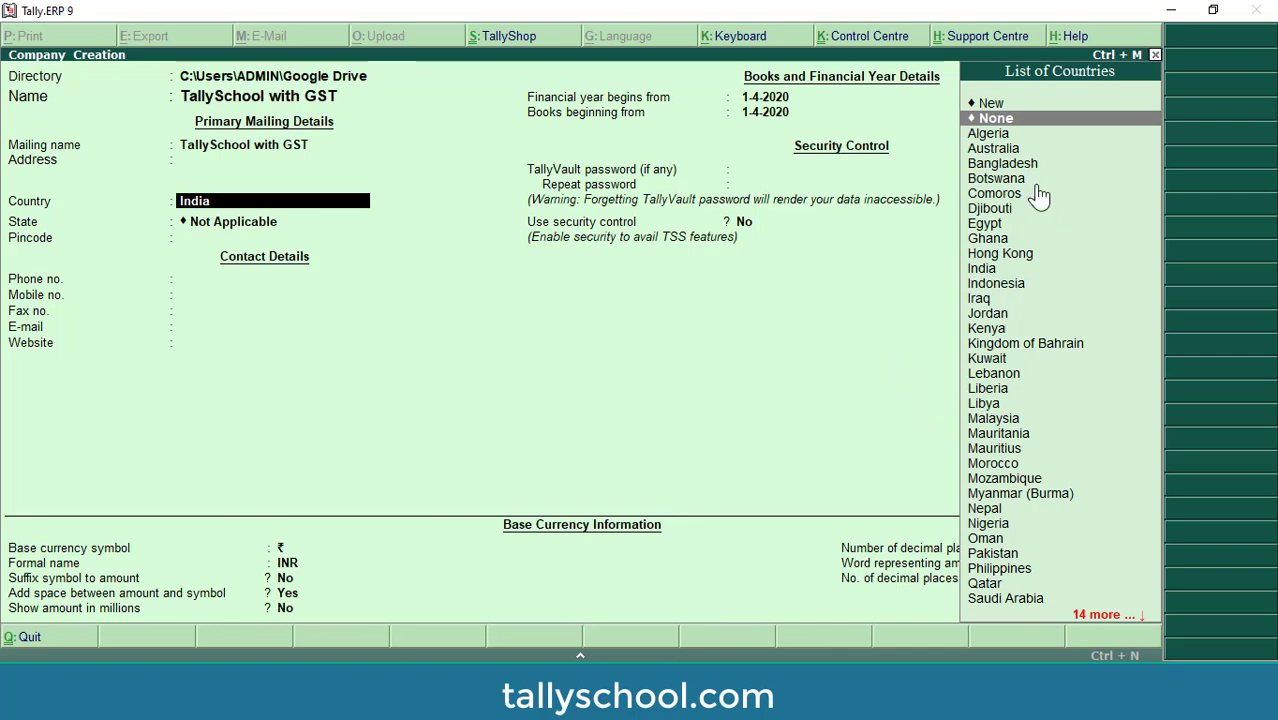
pyautogui.press('Up')
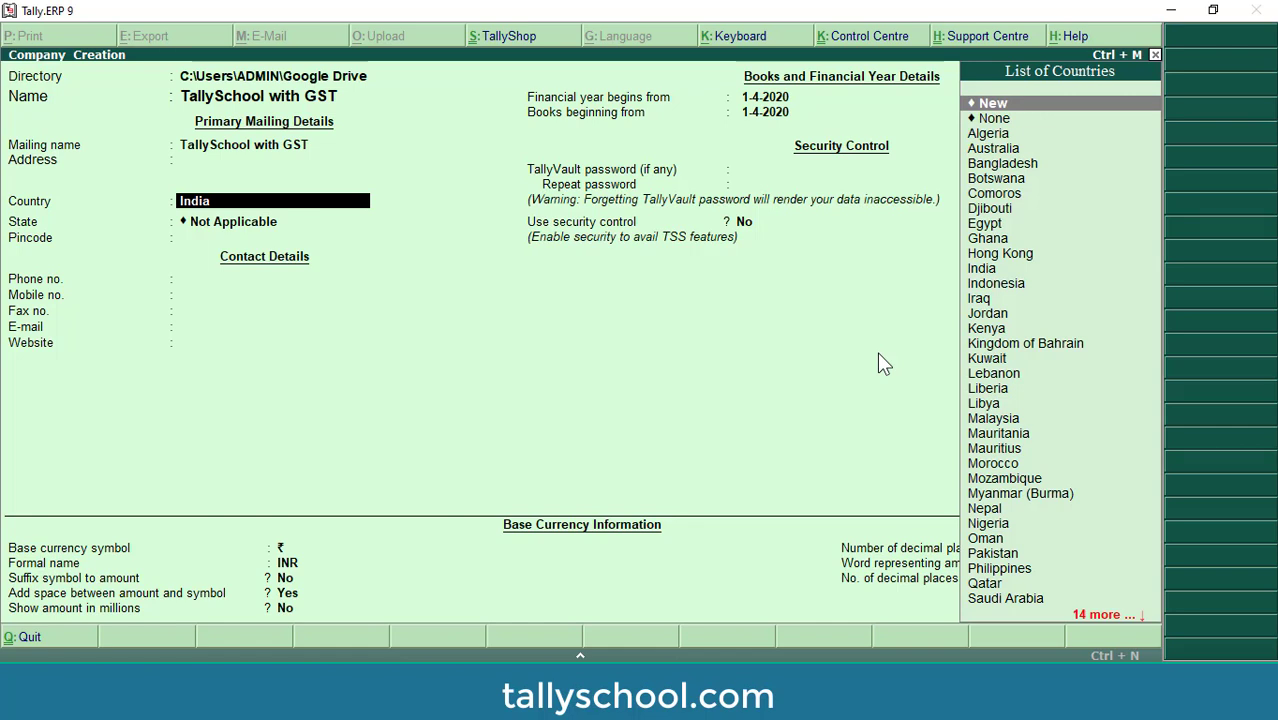
pyautogui.click(993, 274)
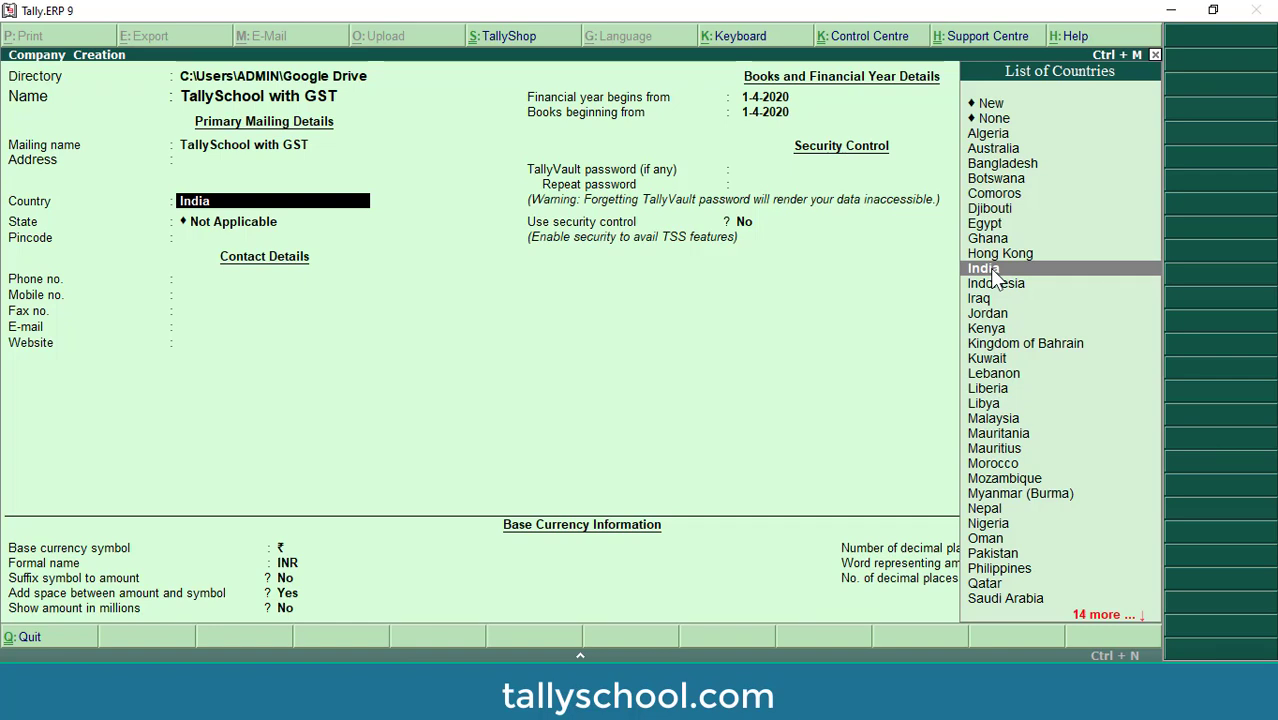
pyautogui.click(993, 272)
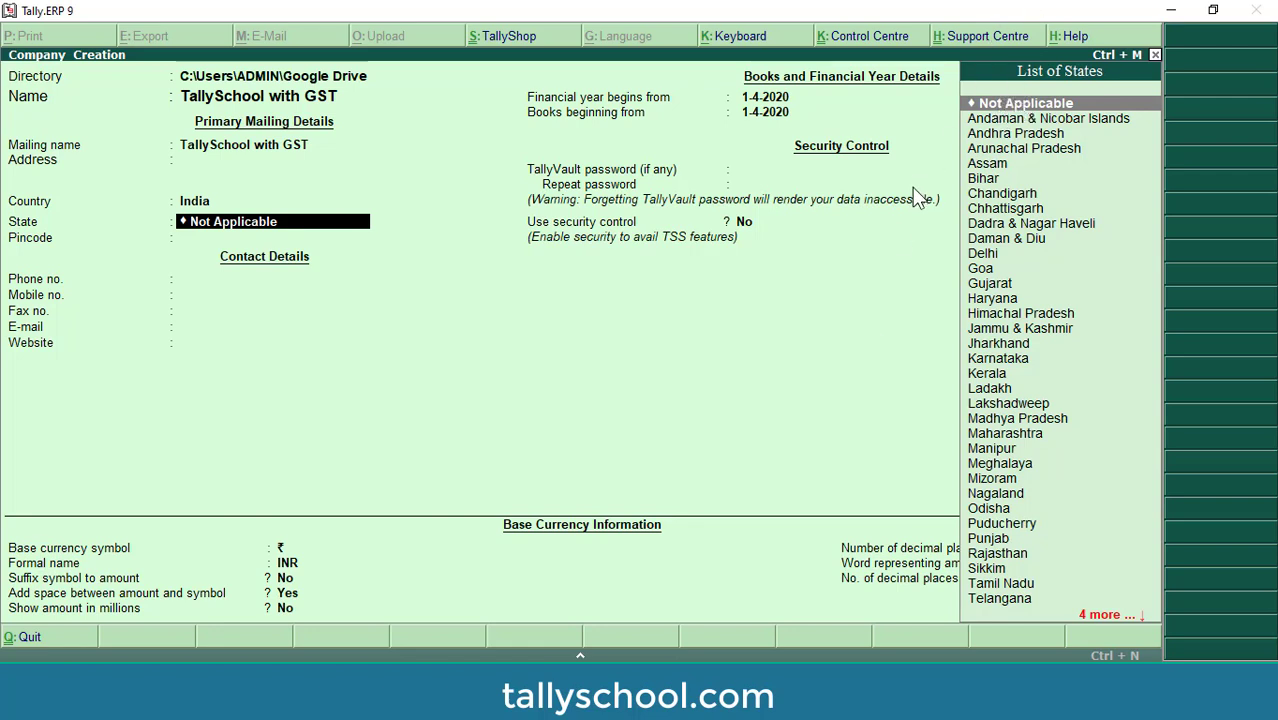
pyautogui.click(990, 284)
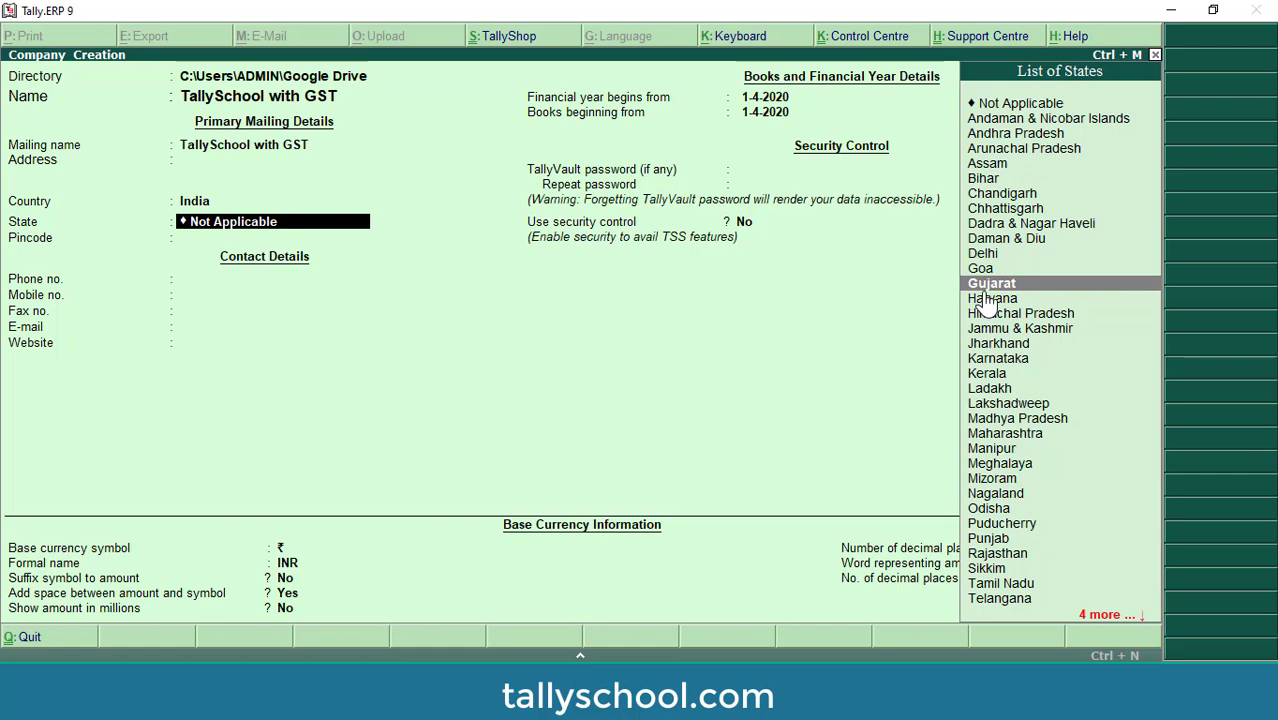
pyautogui.press('Return')
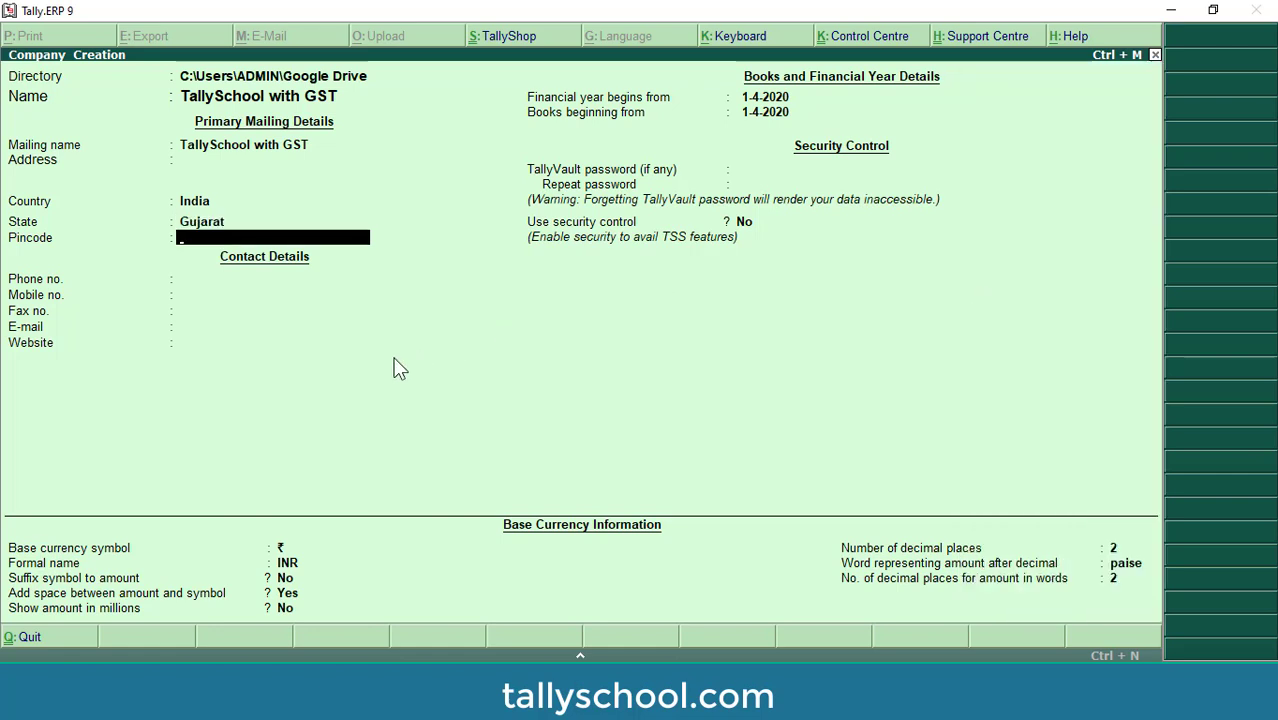
pyautogui.write('395009')
pyautogui.press('Return')
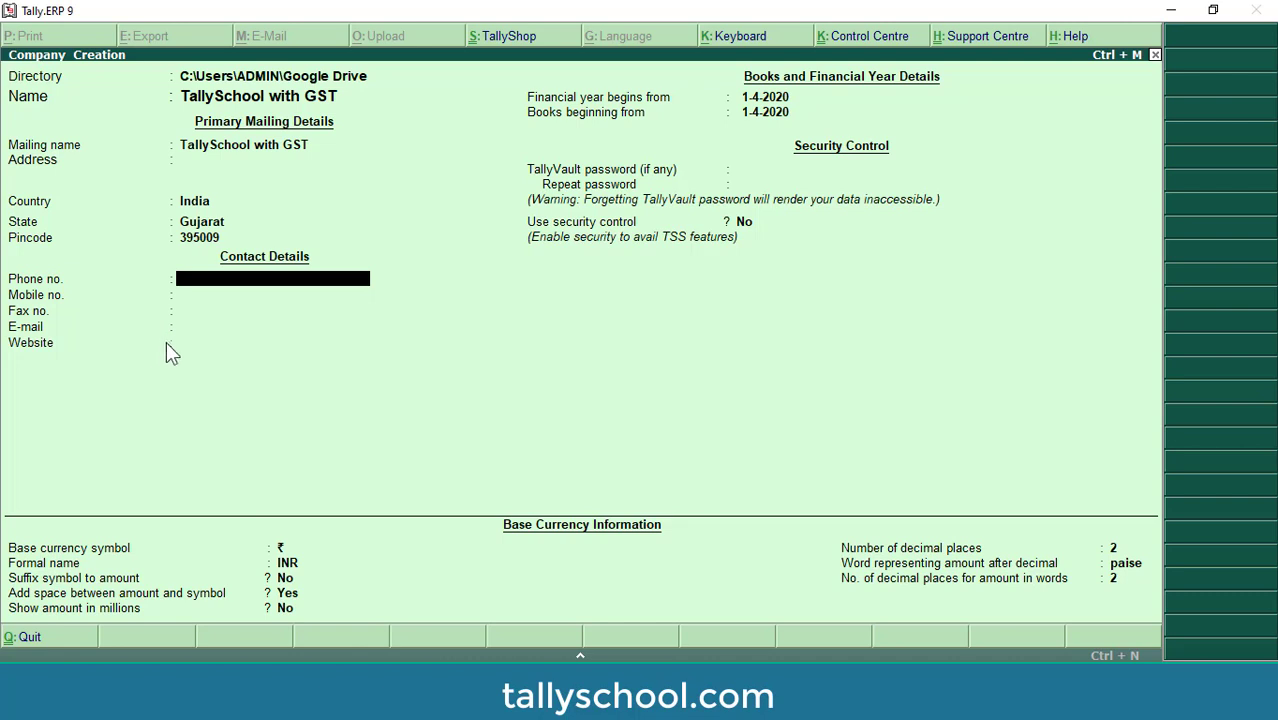
pyautogui.click(222, 342)
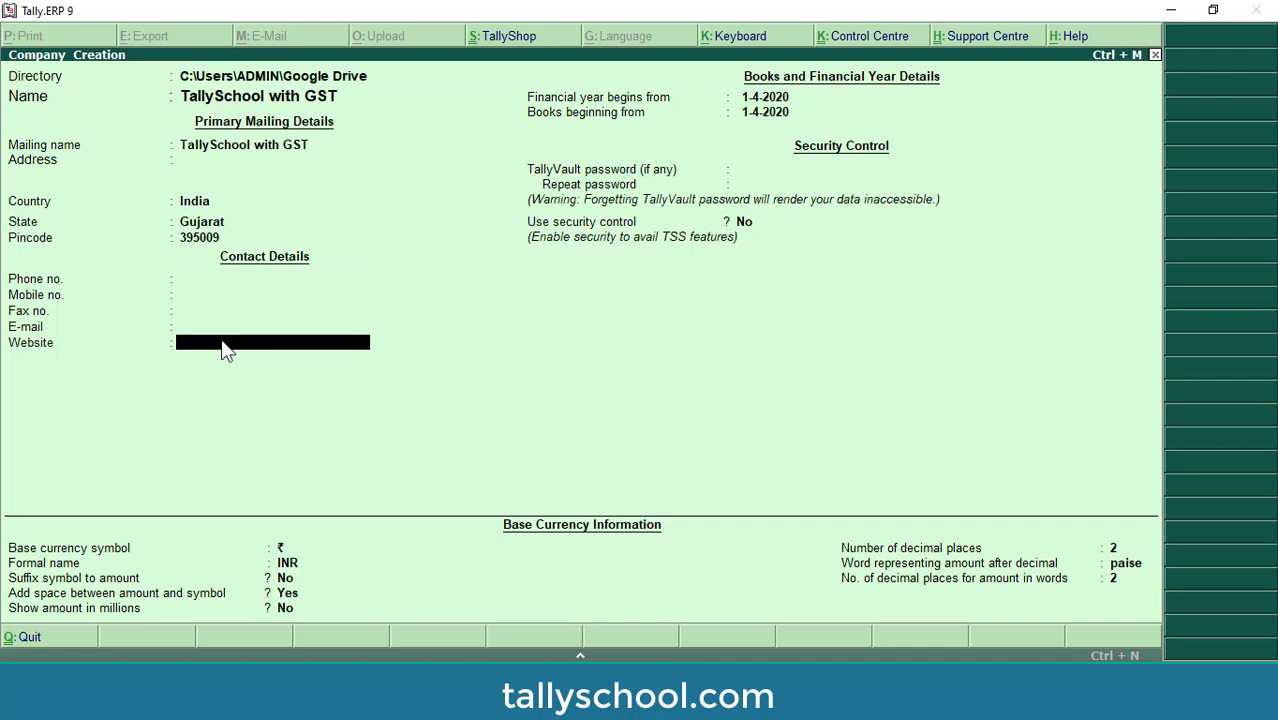
pyautogui.write('www.tallyschool.com')
pyautogui.press('Return')
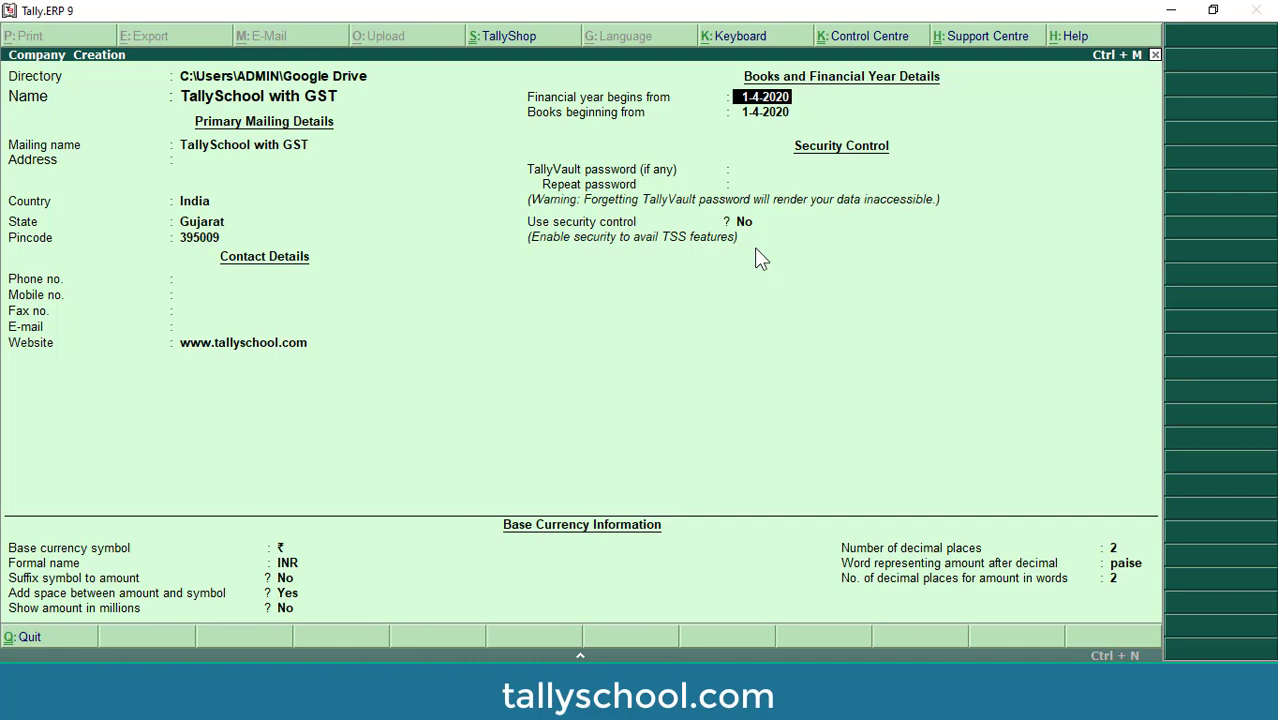
# Set the books beginning date to 1-6-2020, leaving the TallyVault password blank and security control at No.
pyautogui.press('Return')
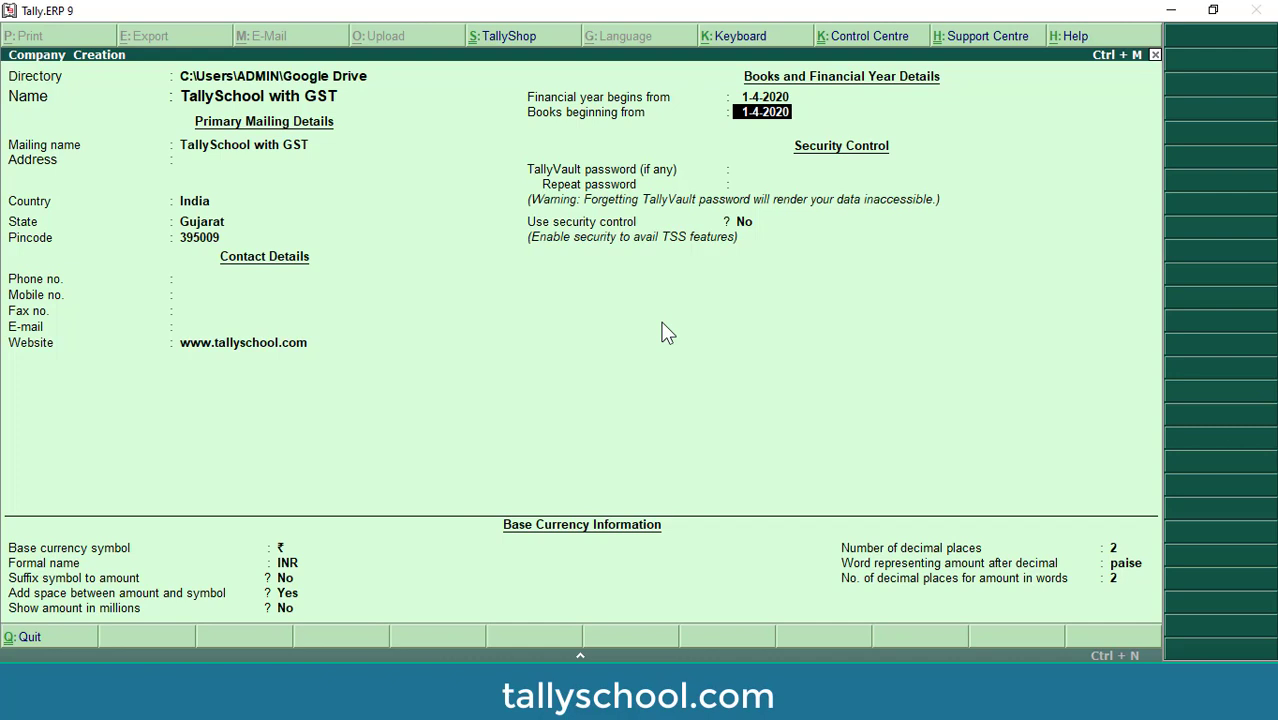
pyautogui.write('1.6.2020')
pyautogui.press('Return')
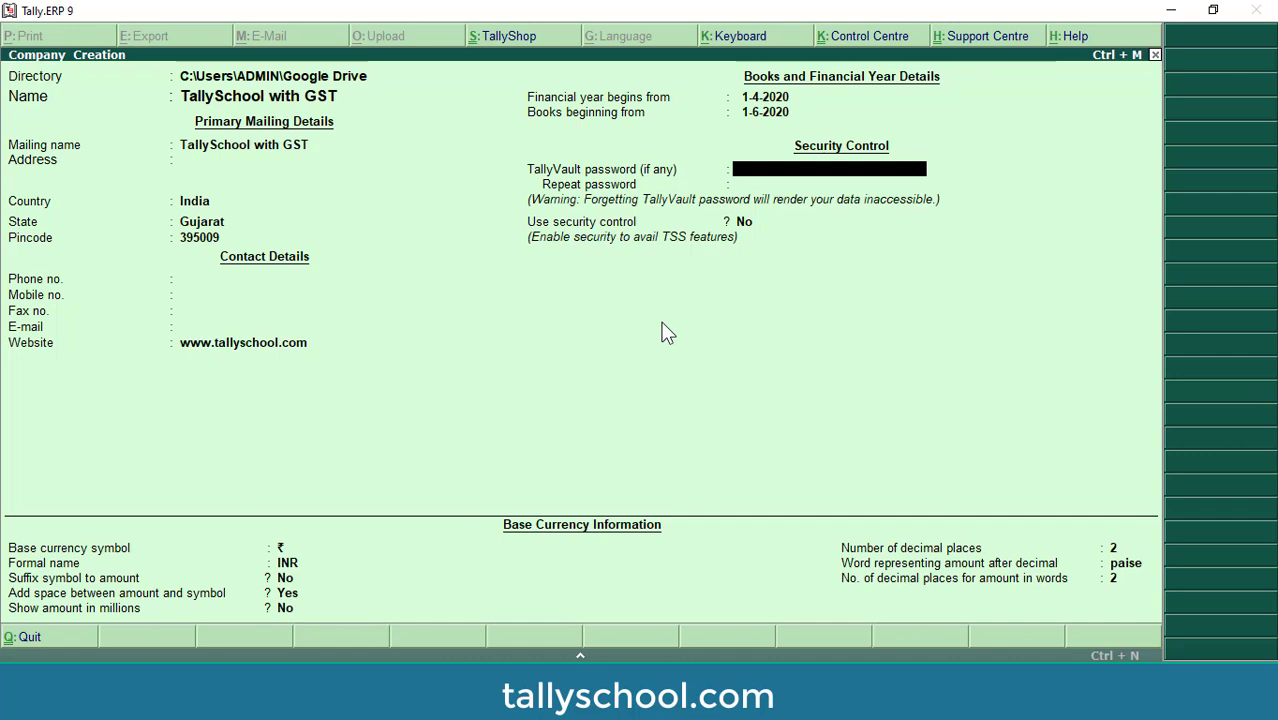
pyautogui.press('Return')
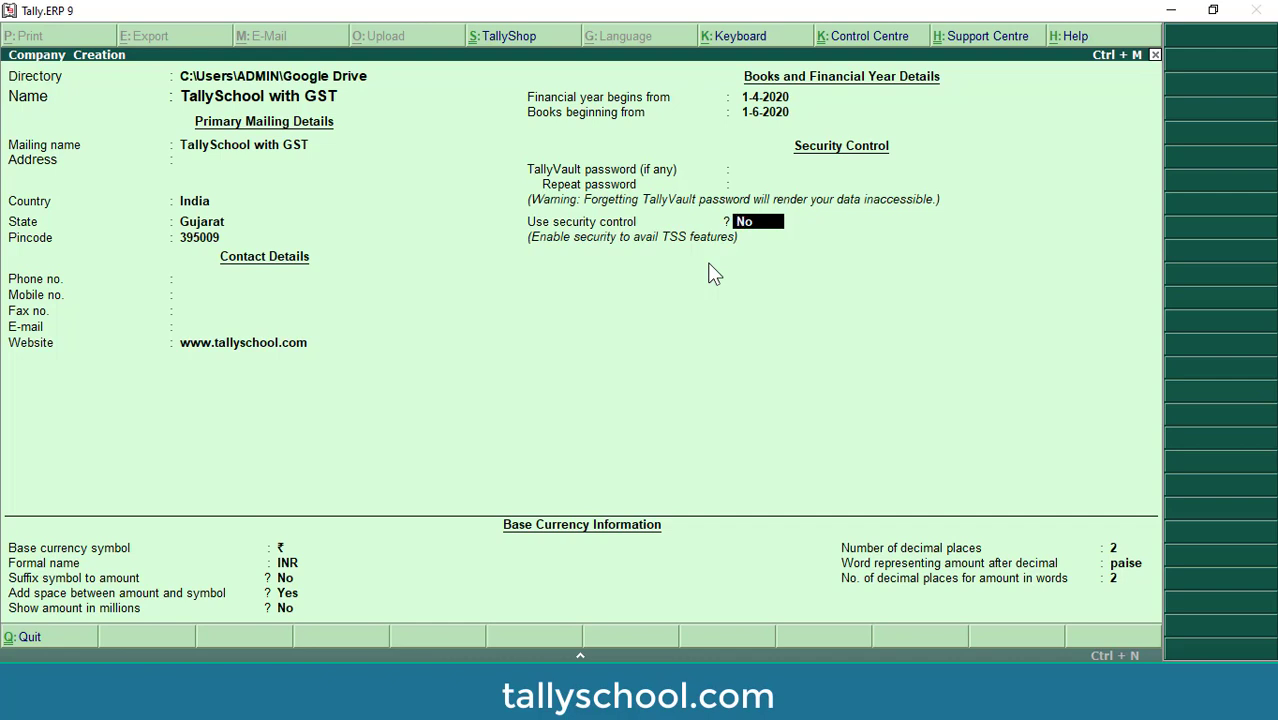
pyautogui.press('Return')
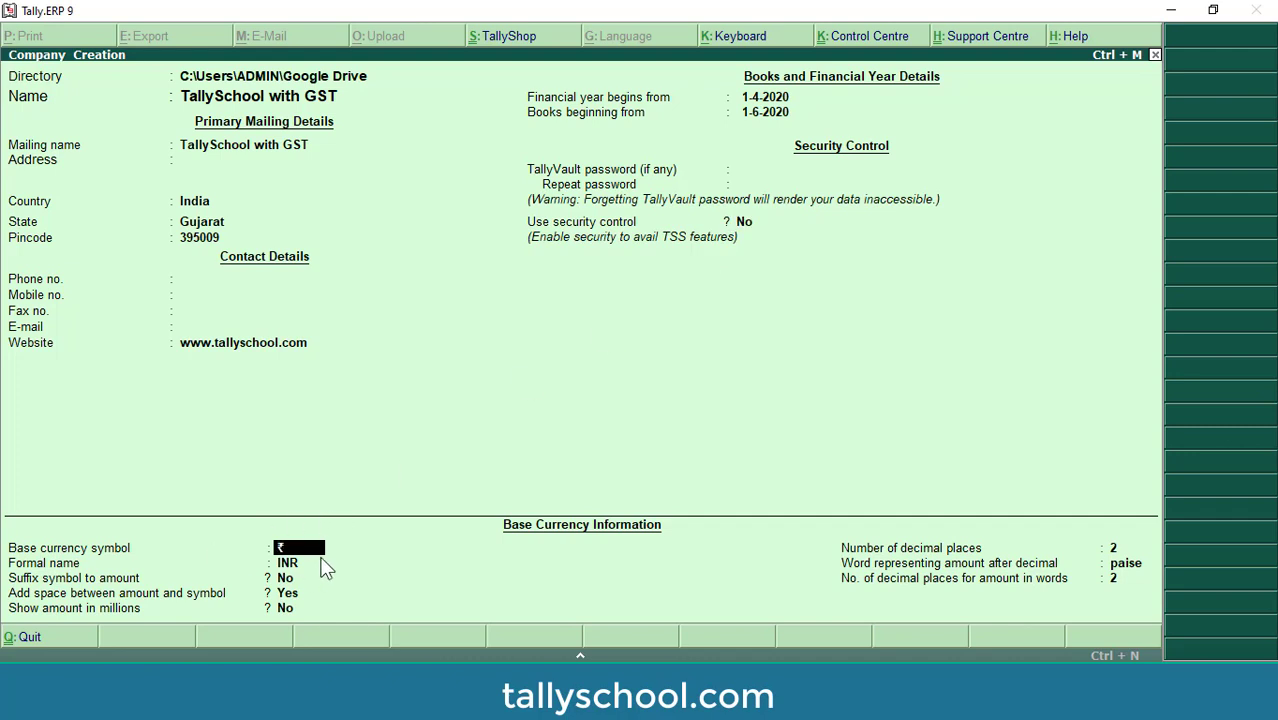
# Keep the default base currency settings for INR and accept the company creation.
pyautogui.press('Return')
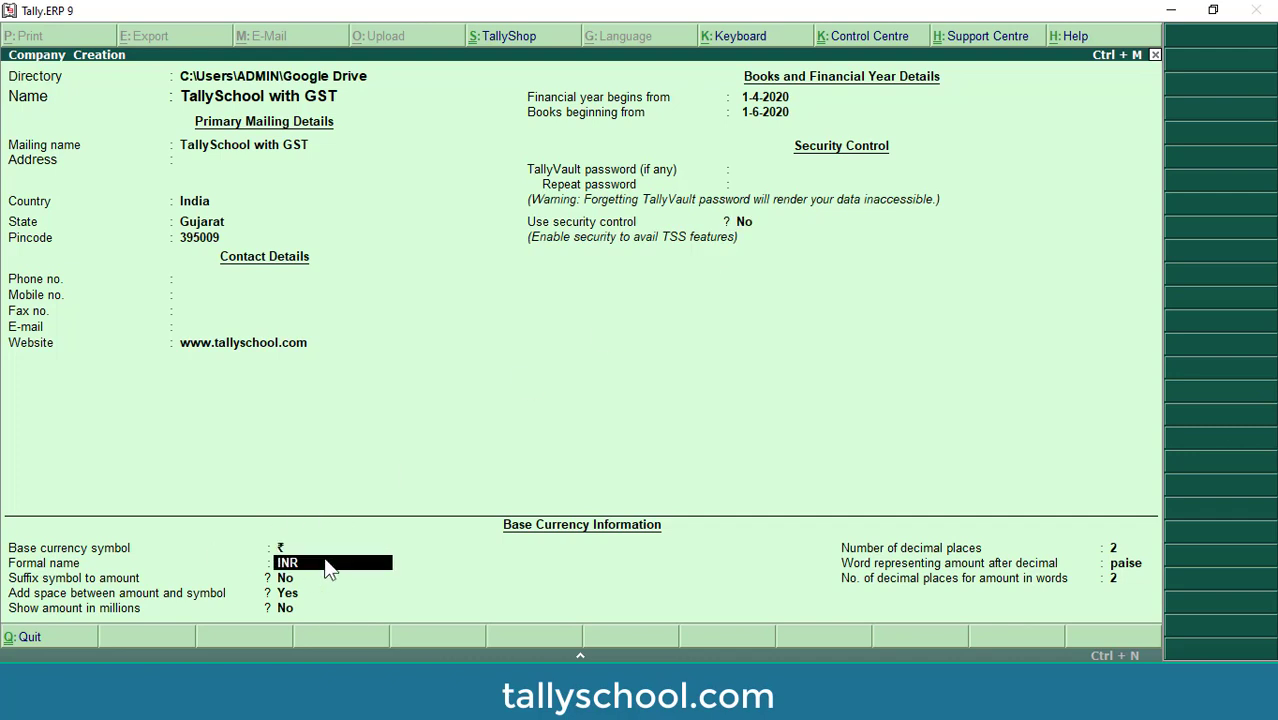
pyautogui.press('Return')
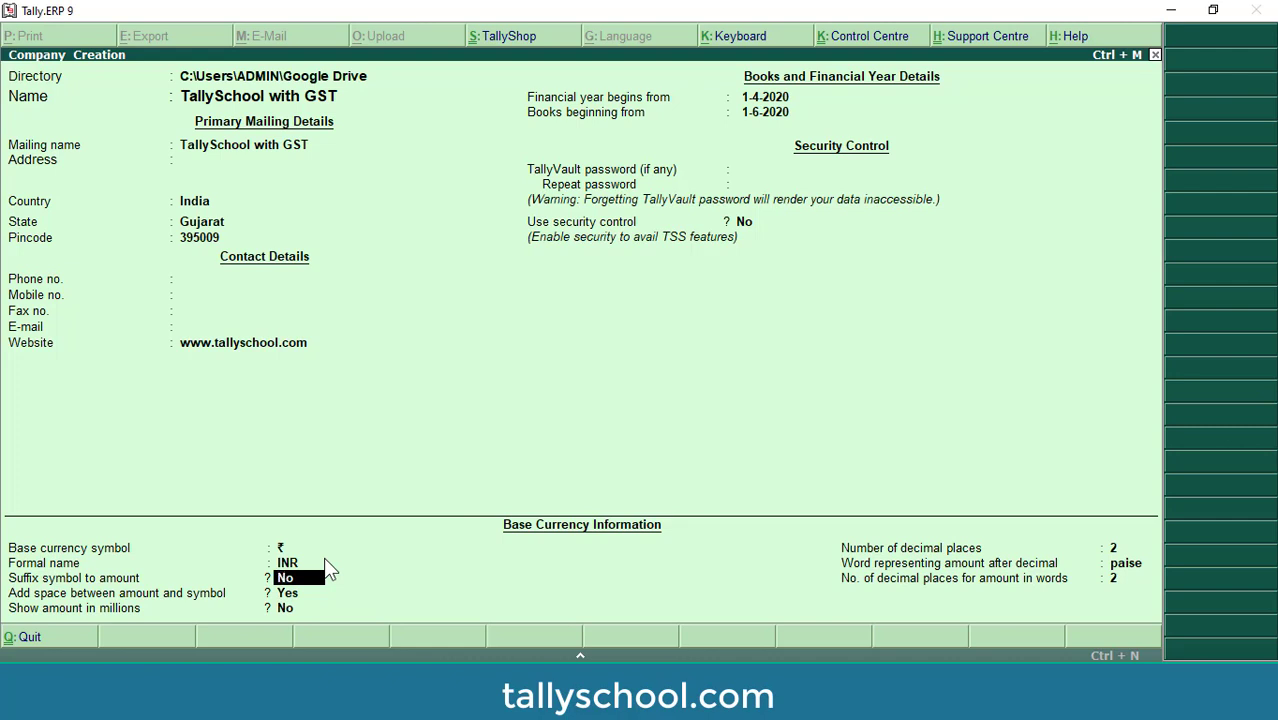
pyautogui.press('Return')
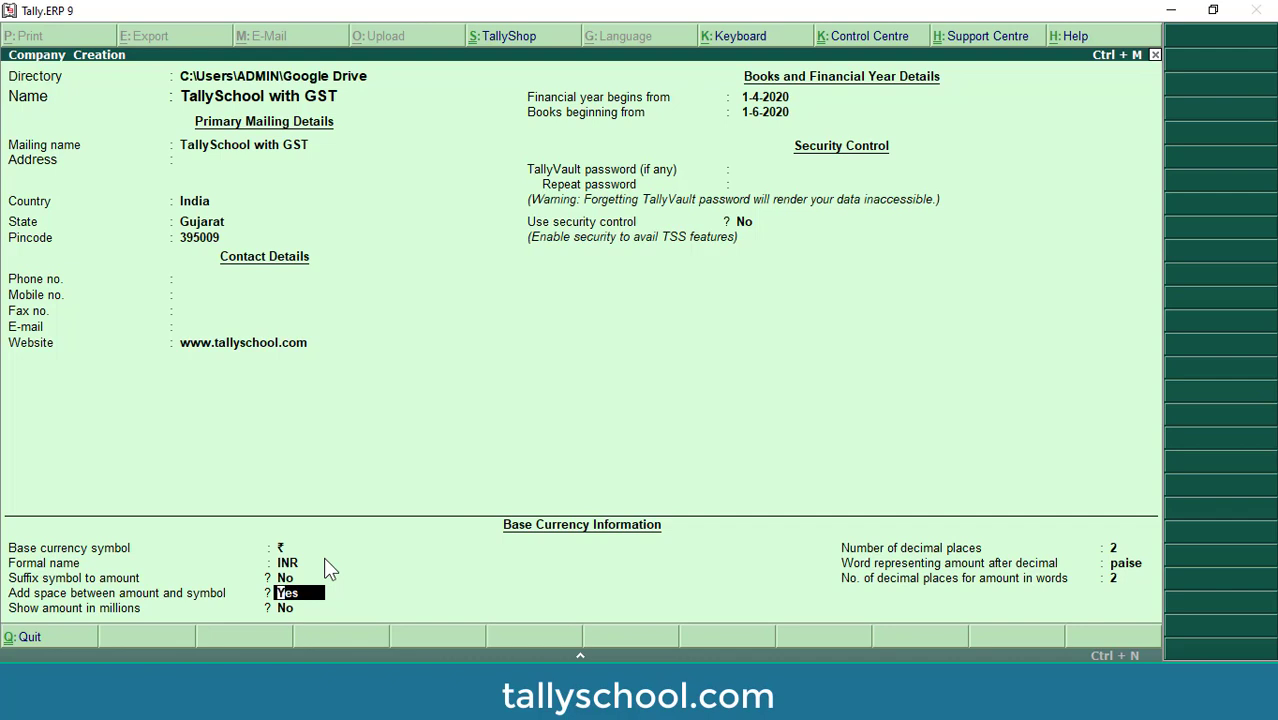
pyautogui.press('Return')
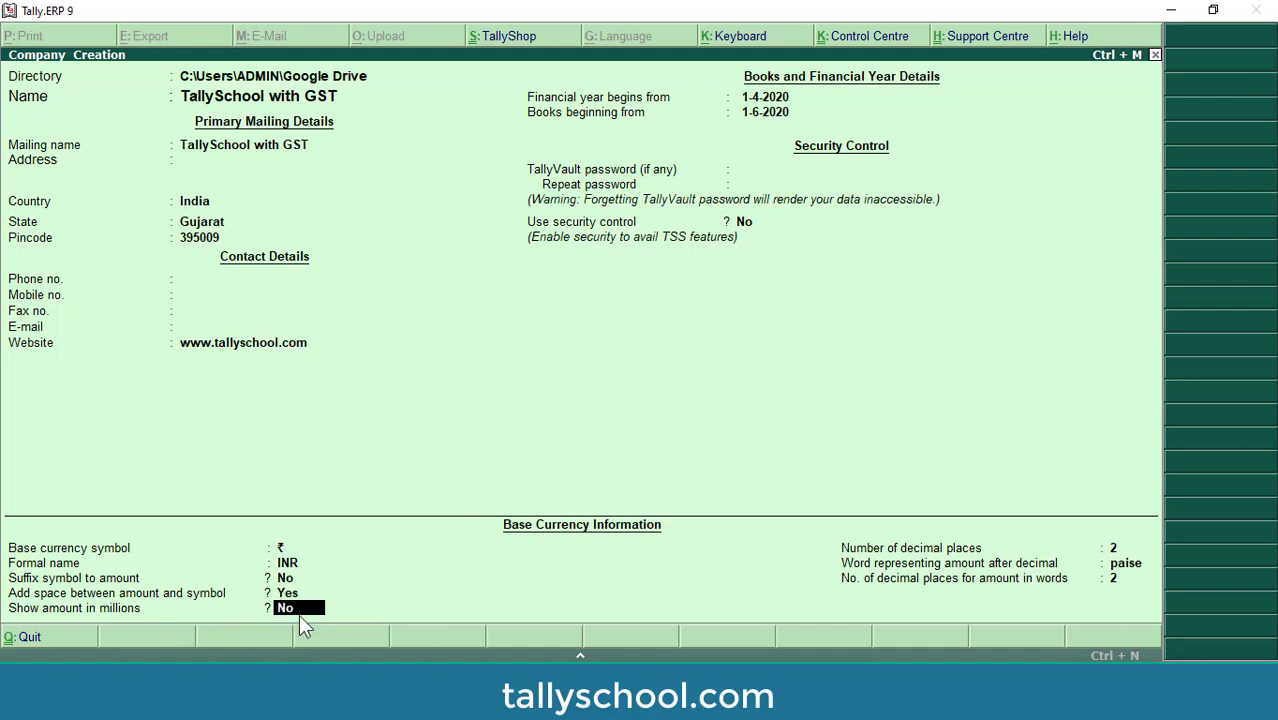
pyautogui.press('Return')
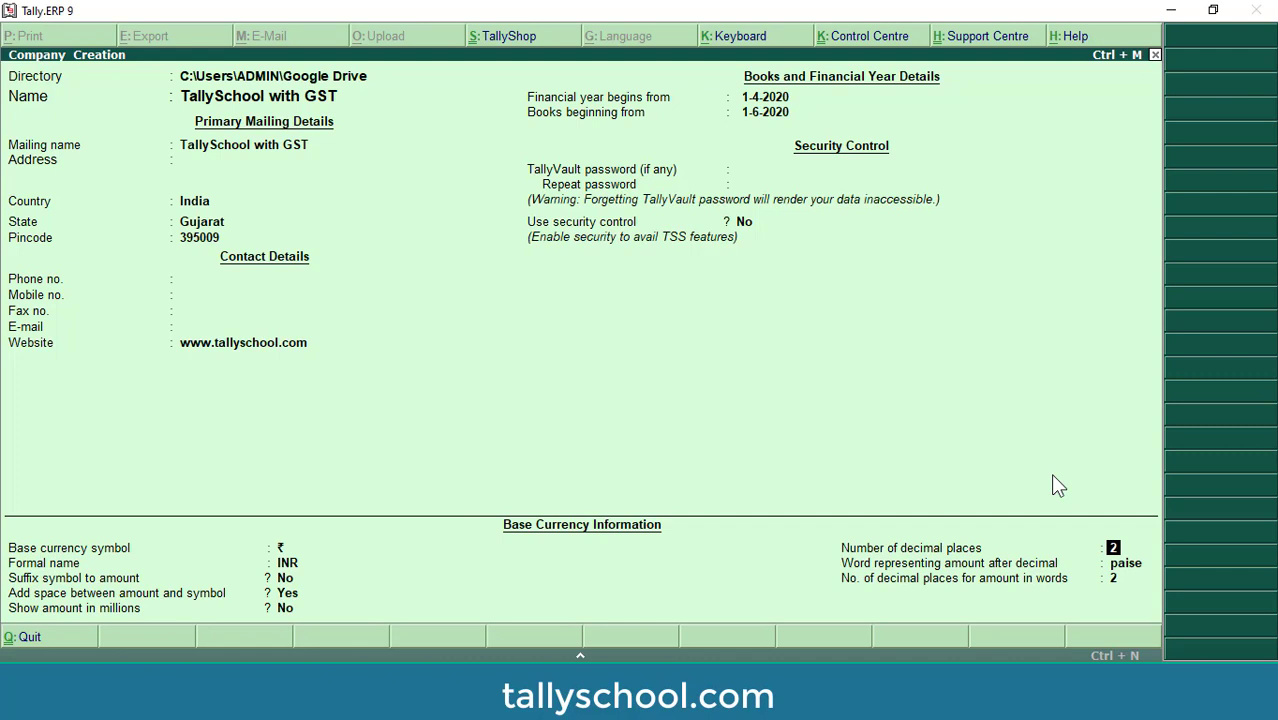
pyautogui.press('Return')
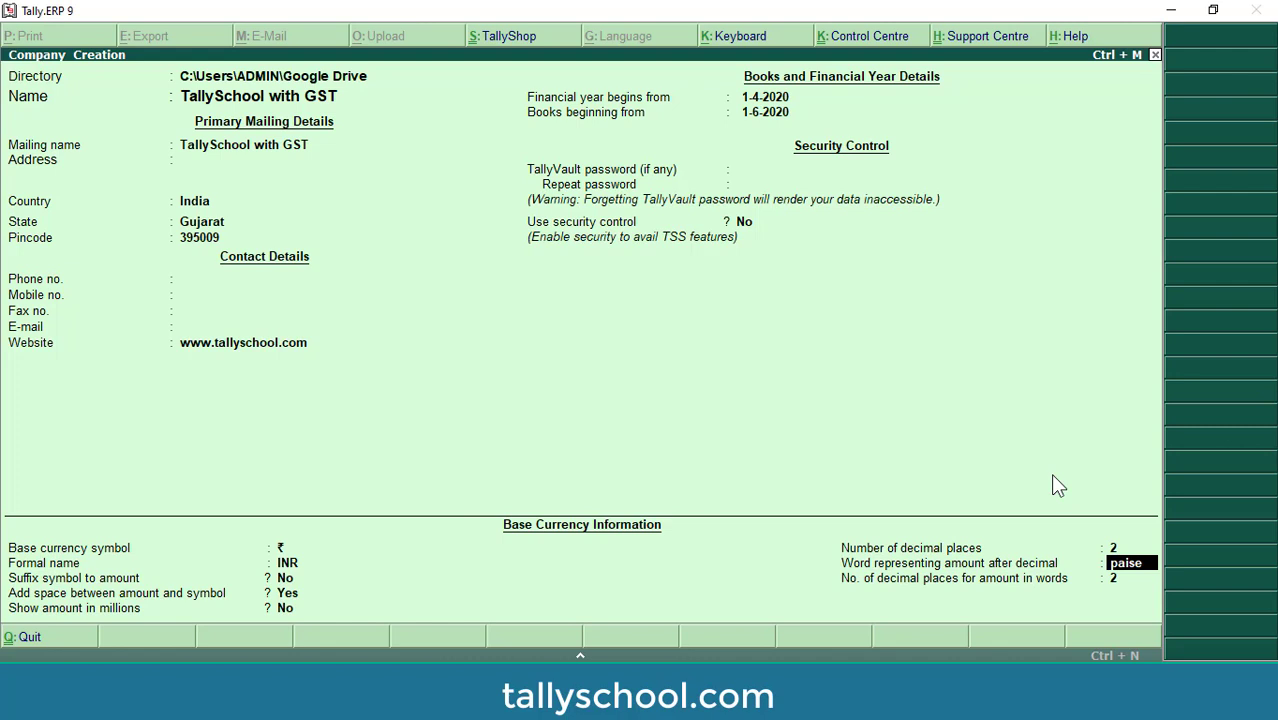
pyautogui.press('Return')
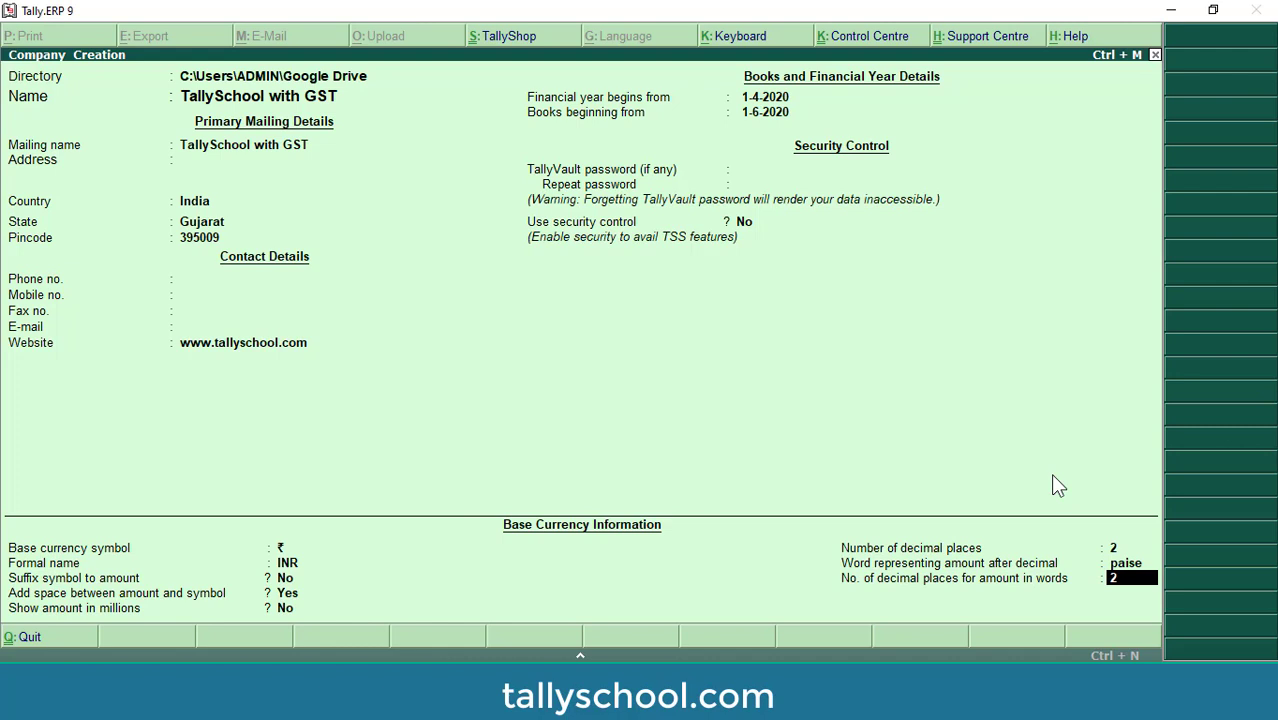
pyautogui.press('Return')
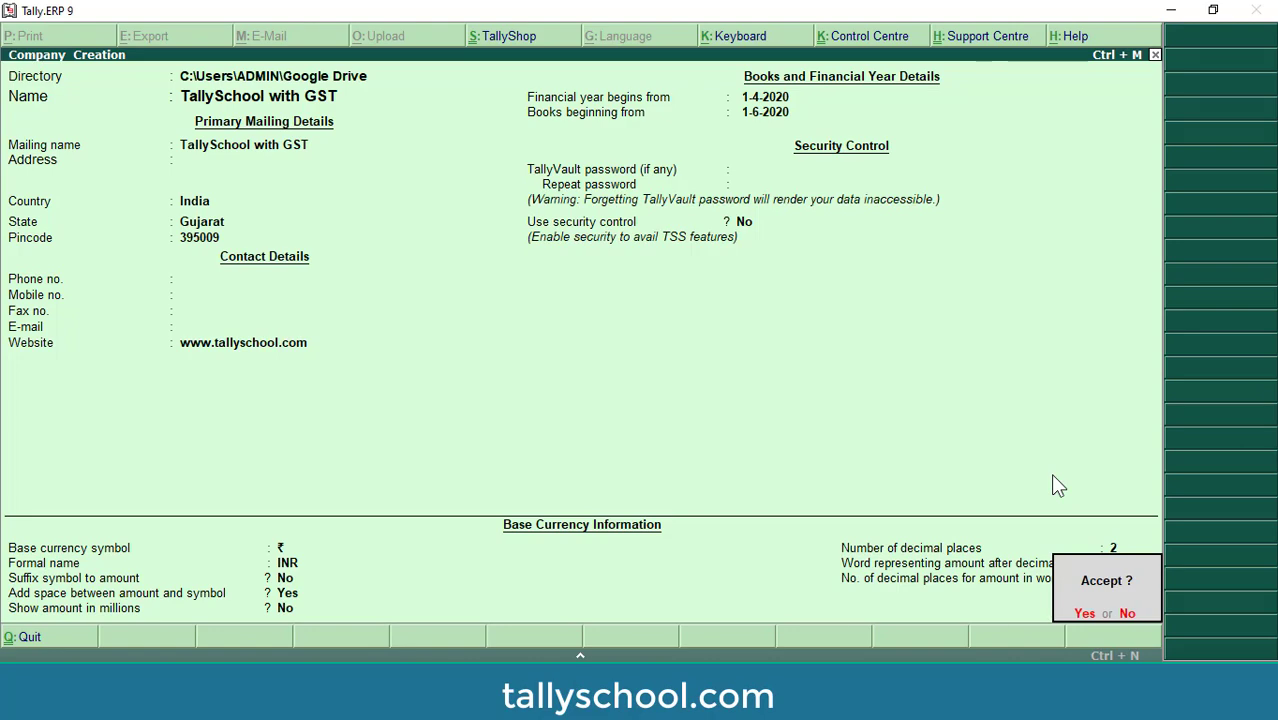
pyautogui.press('Return')
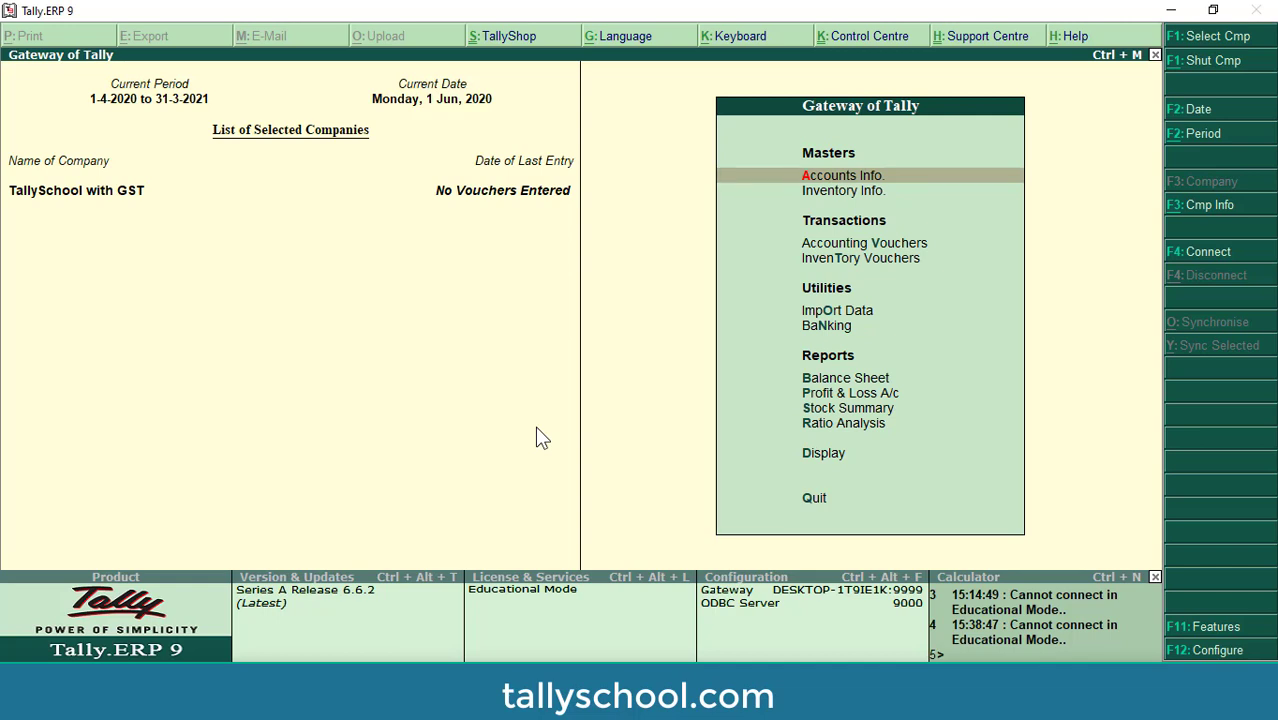
# Open the single-ledger creation form to examine its fields and quit it without creating a ledger.
pyautogui.press('Return')
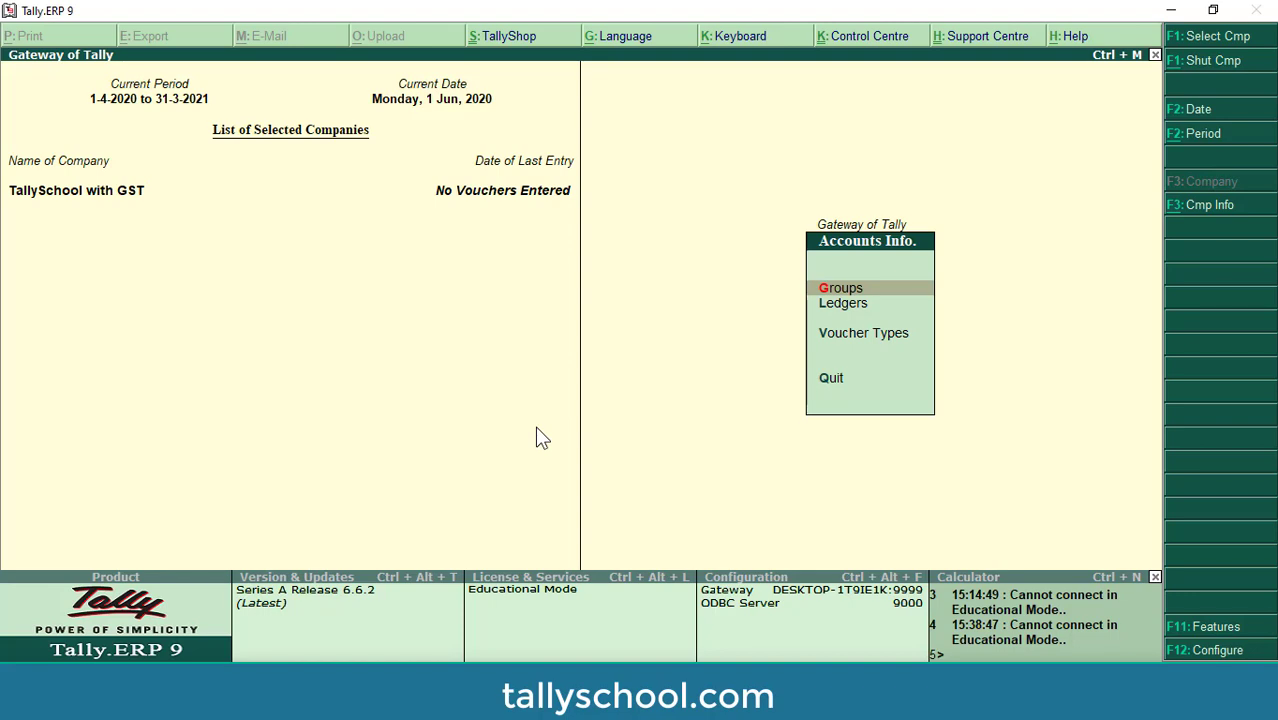
pyautogui.press('Down')
pyautogui.press('Return')
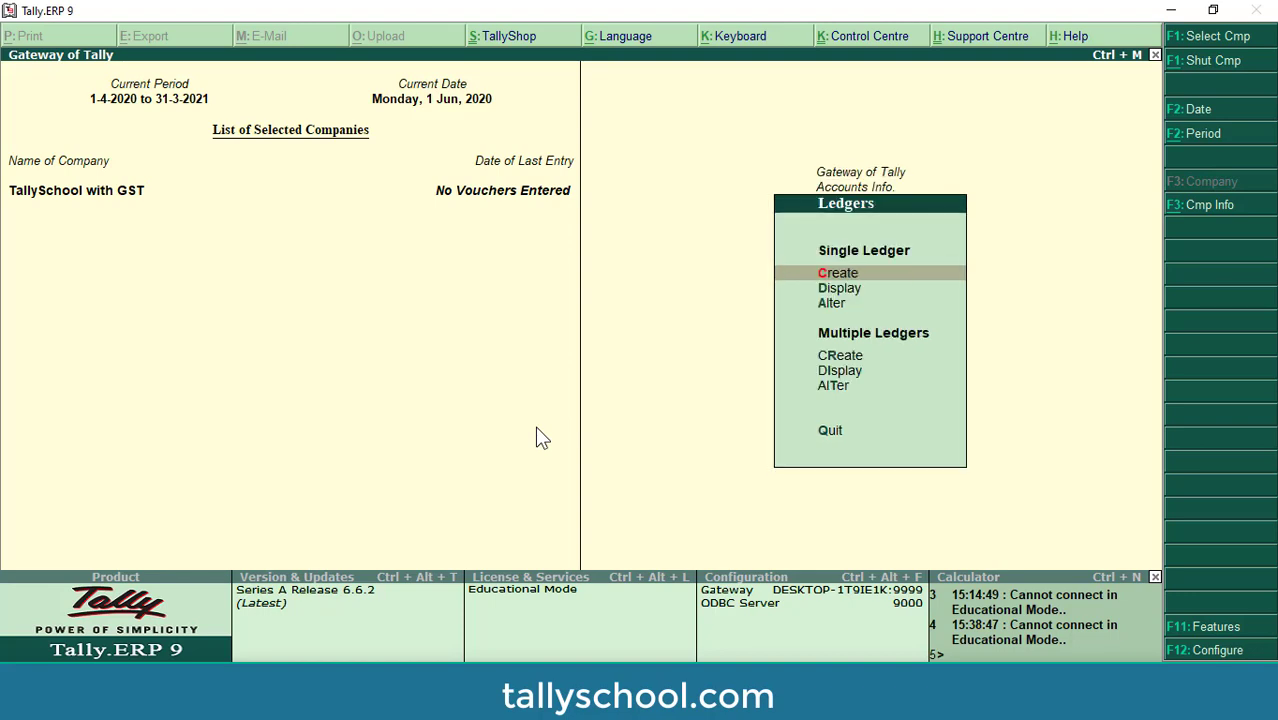
pyautogui.press('Return')
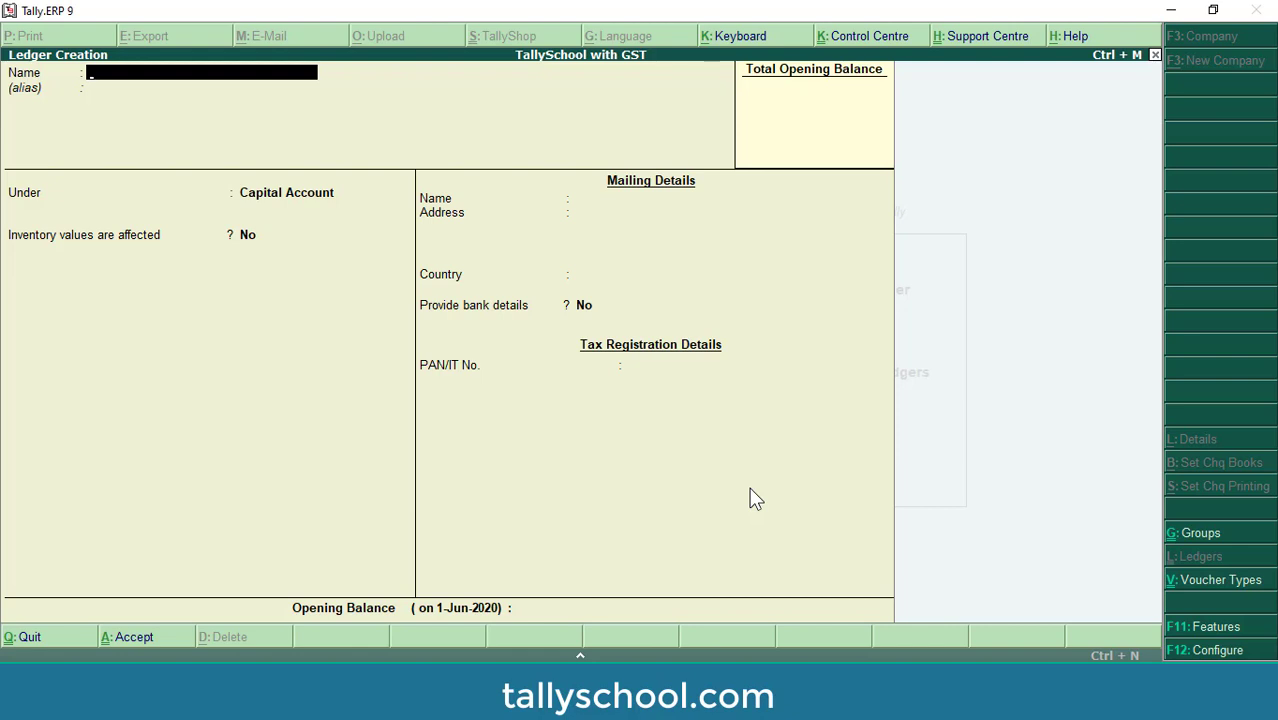
pyautogui.press('Escape')
pyautogui.press('Return')
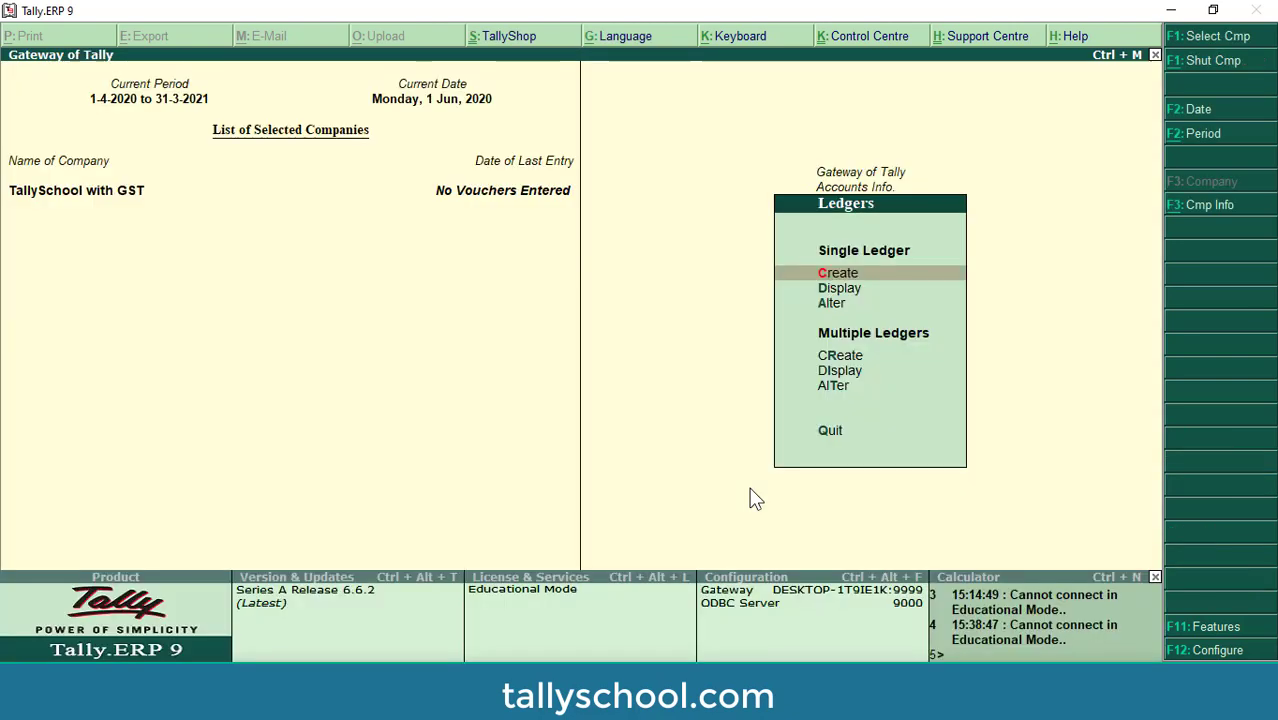
# Enable Goods and Services Tax in the company's Statutory & Taxation features and open its GST details.
pyautogui.press('Escape')
pyautogui.press('Escape')
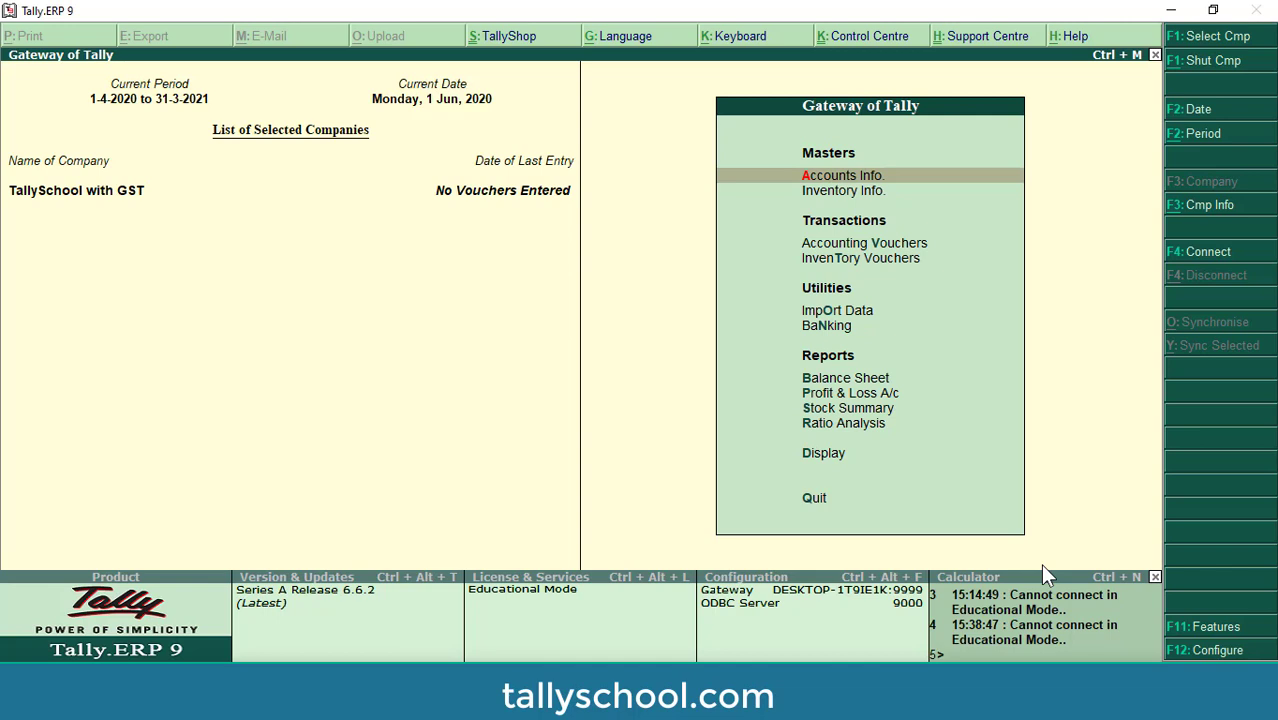
pyautogui.click(1207, 627)
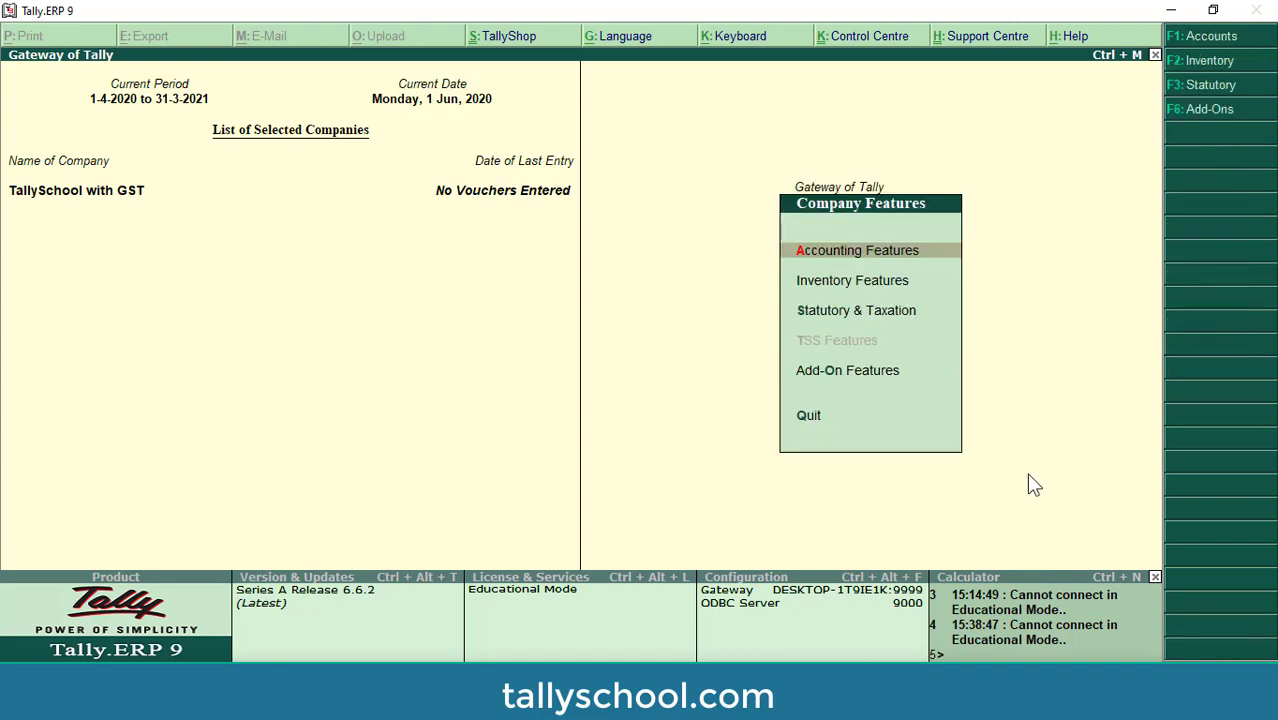
pyautogui.press('Down')
pyautogui.press('Down')
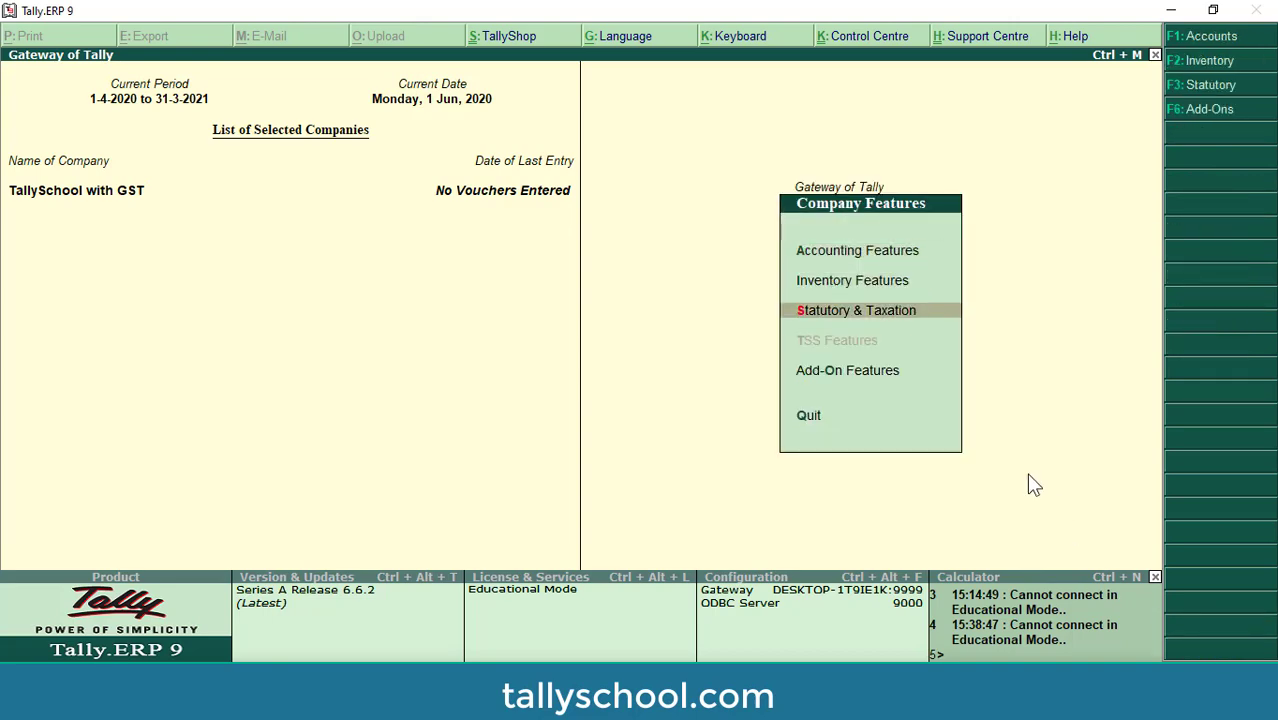
pyautogui.press('Return')
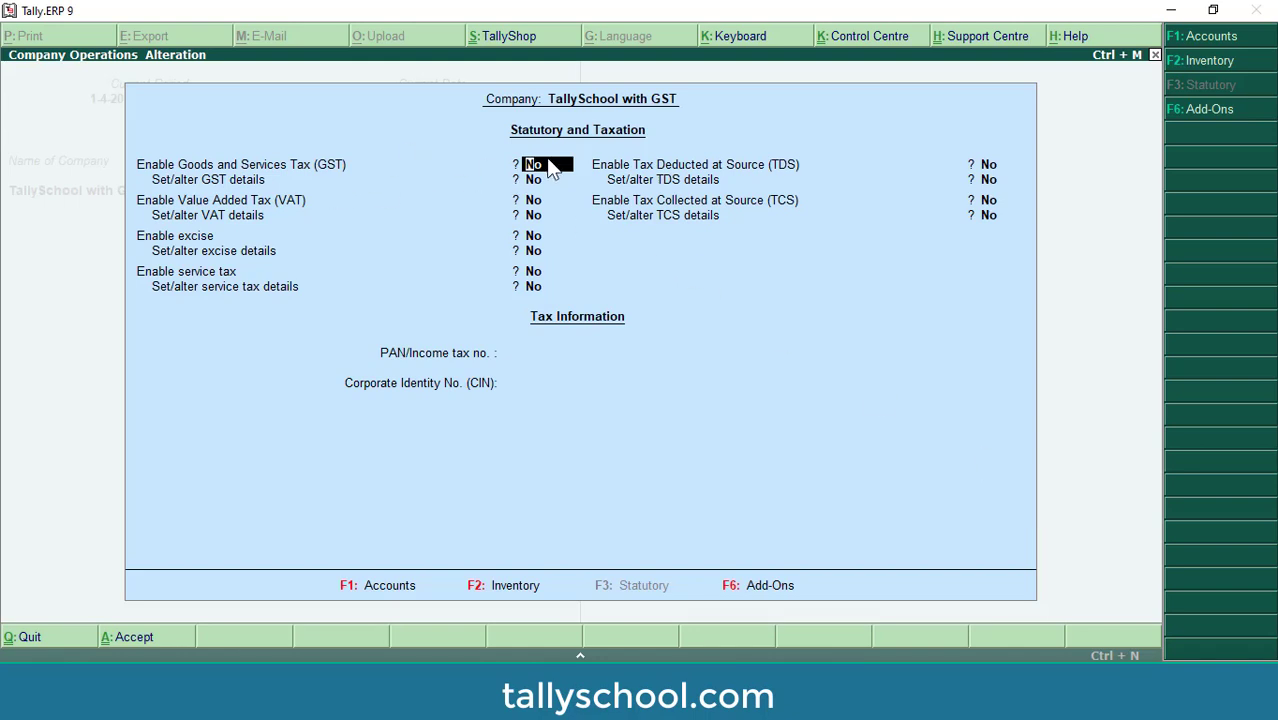
pyautogui.write('y')
pyautogui.press('Return')
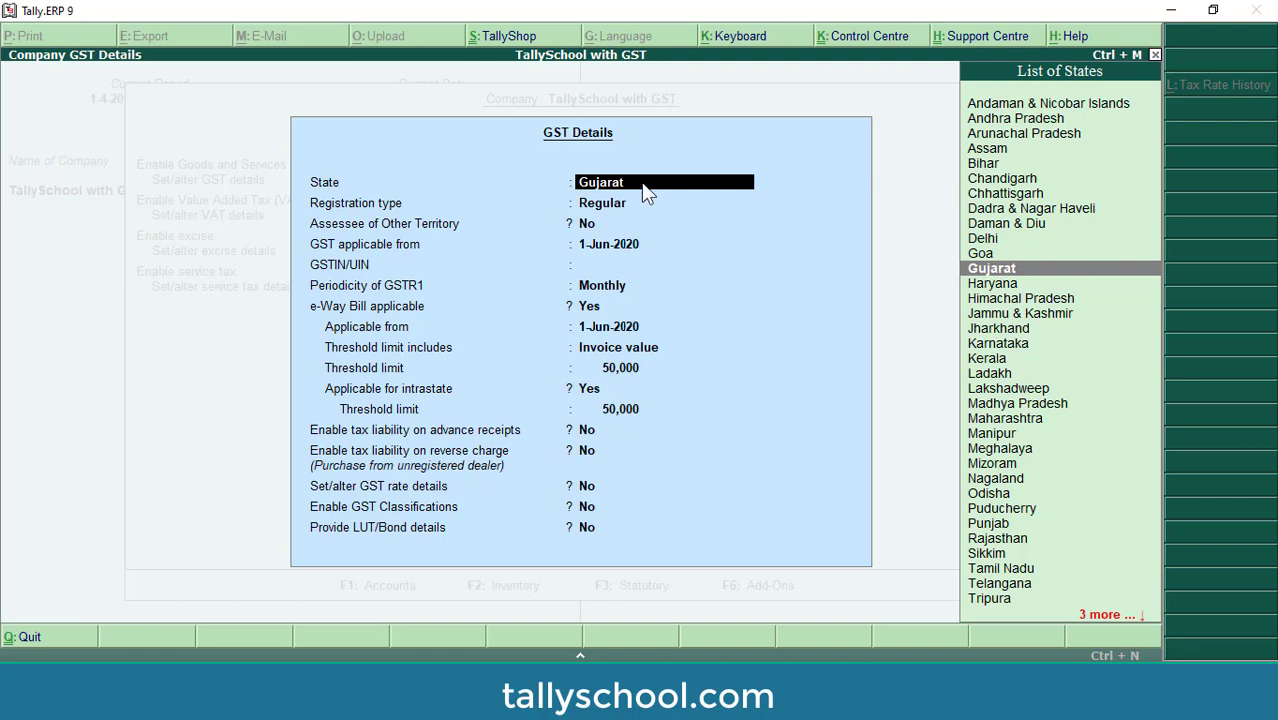
# Keep the state as Gujarat, choose the Regular registration type, and keep Assessee of Other Territory at No with GST applicable from 1-Jun-2020.
pyautogui.press('Return')
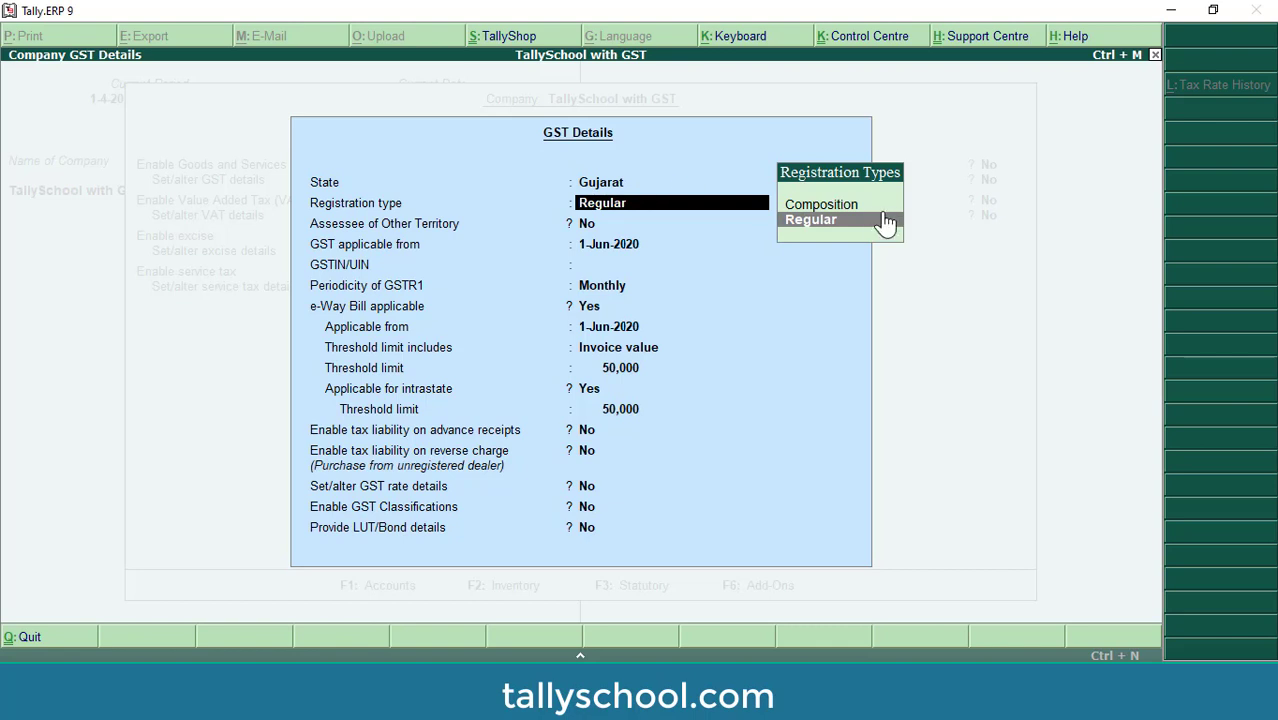
pyautogui.click(853, 205)
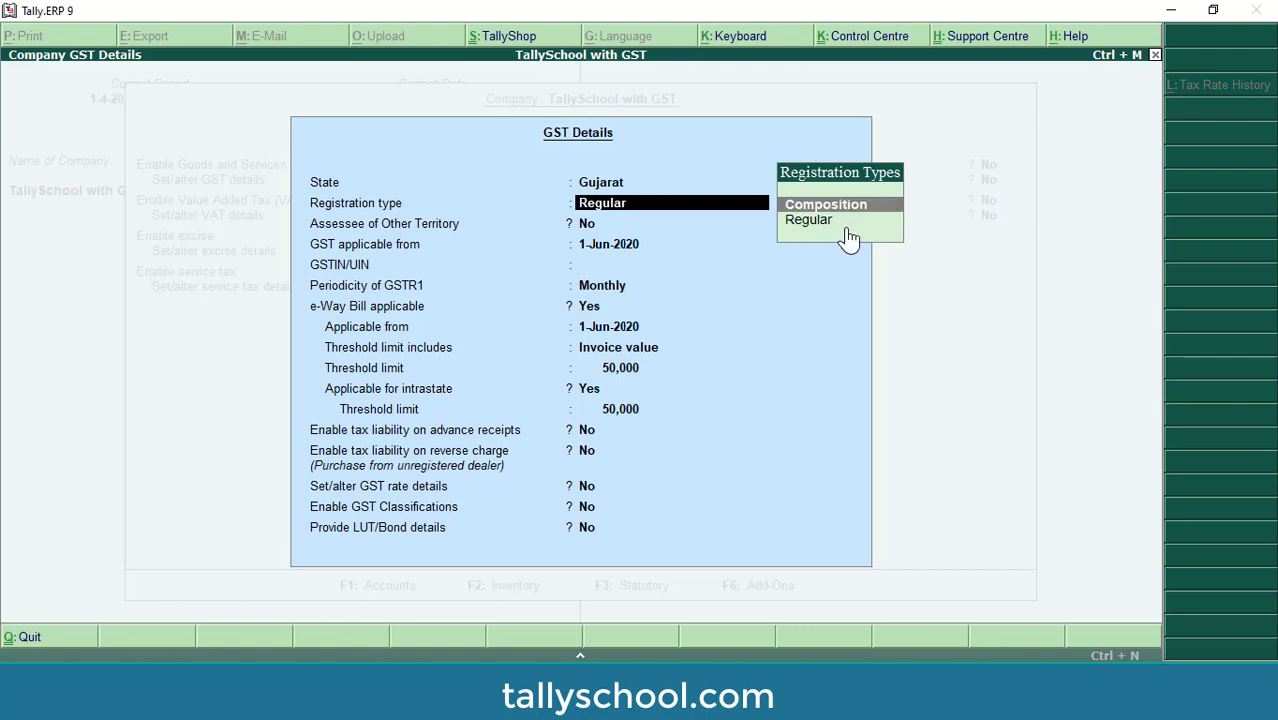
pyautogui.click(843, 224)
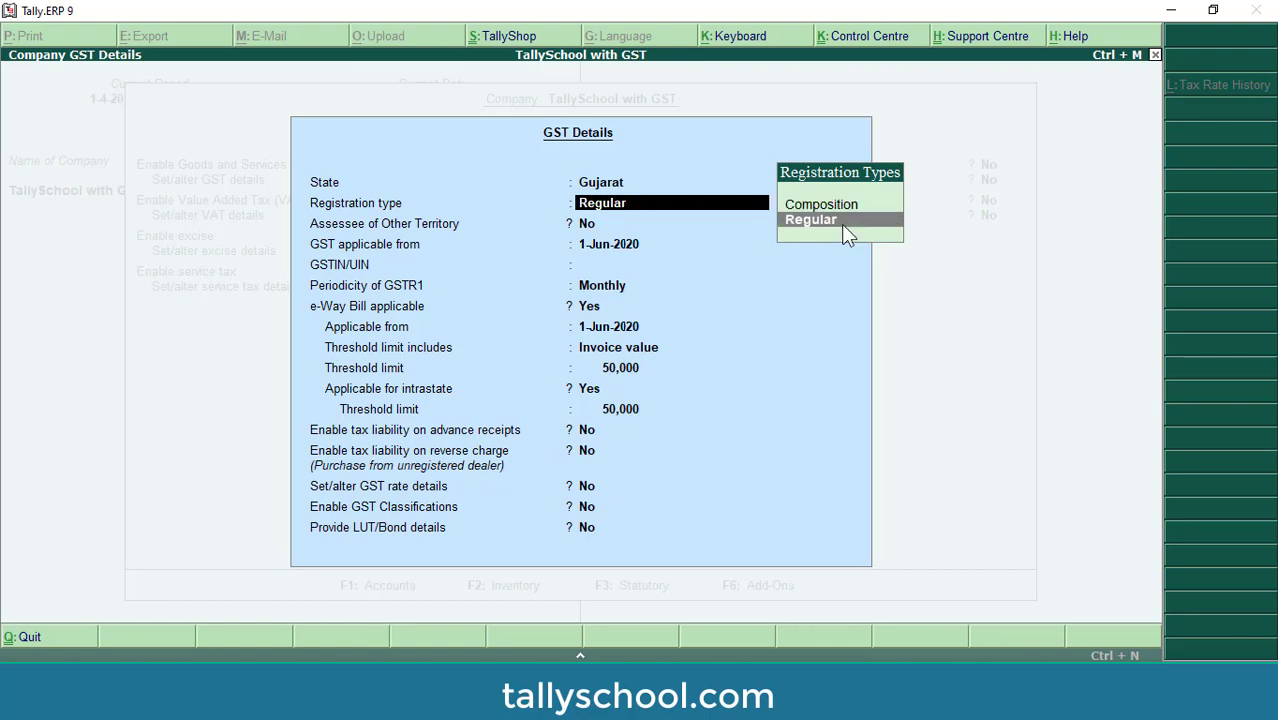
pyautogui.click(843, 224)
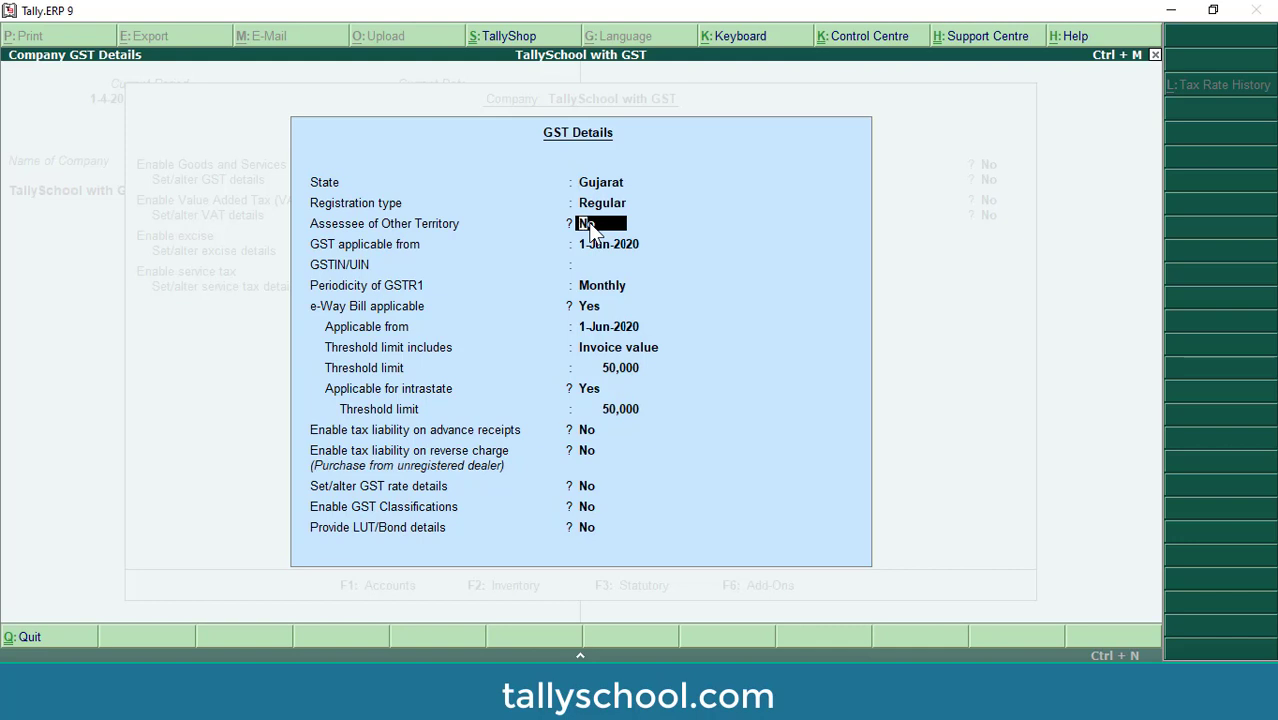
pyautogui.press('Return')
pyautogui.press('Return')
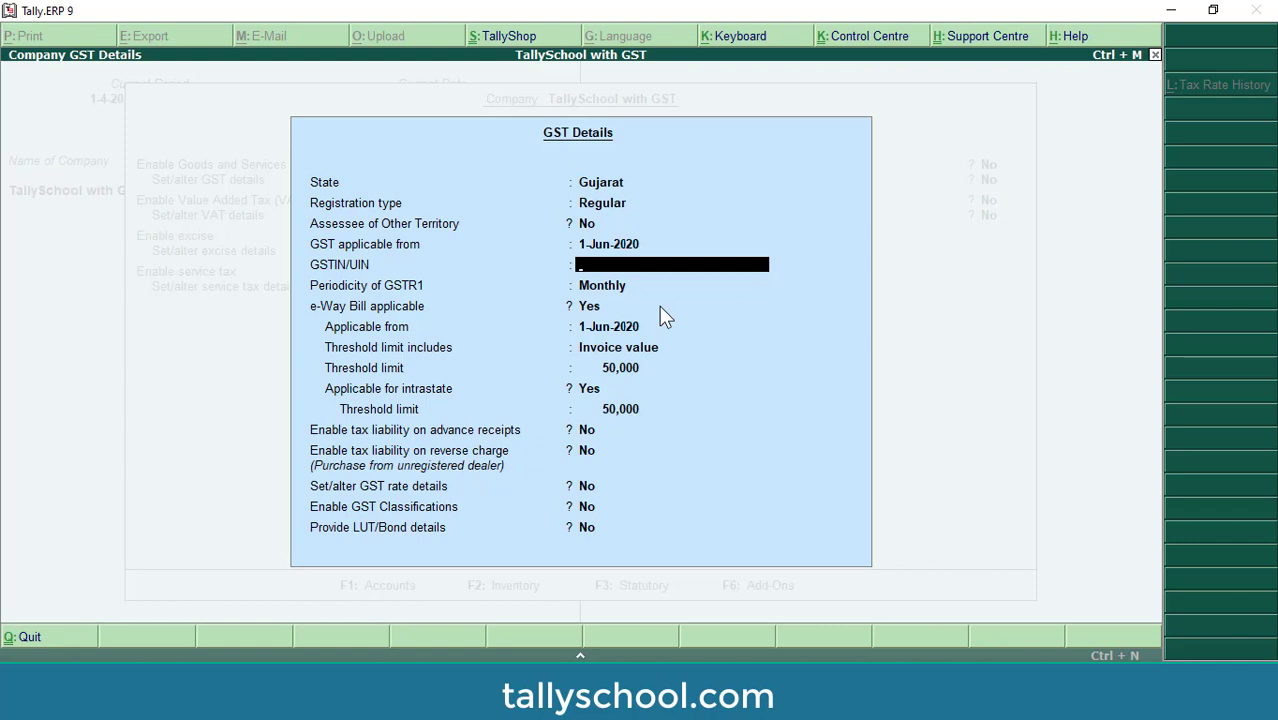
# Leave the GSTIN/UIN blank and set the periodicity of GSTR1 to Quarterly.
pyautogui.press('Return')
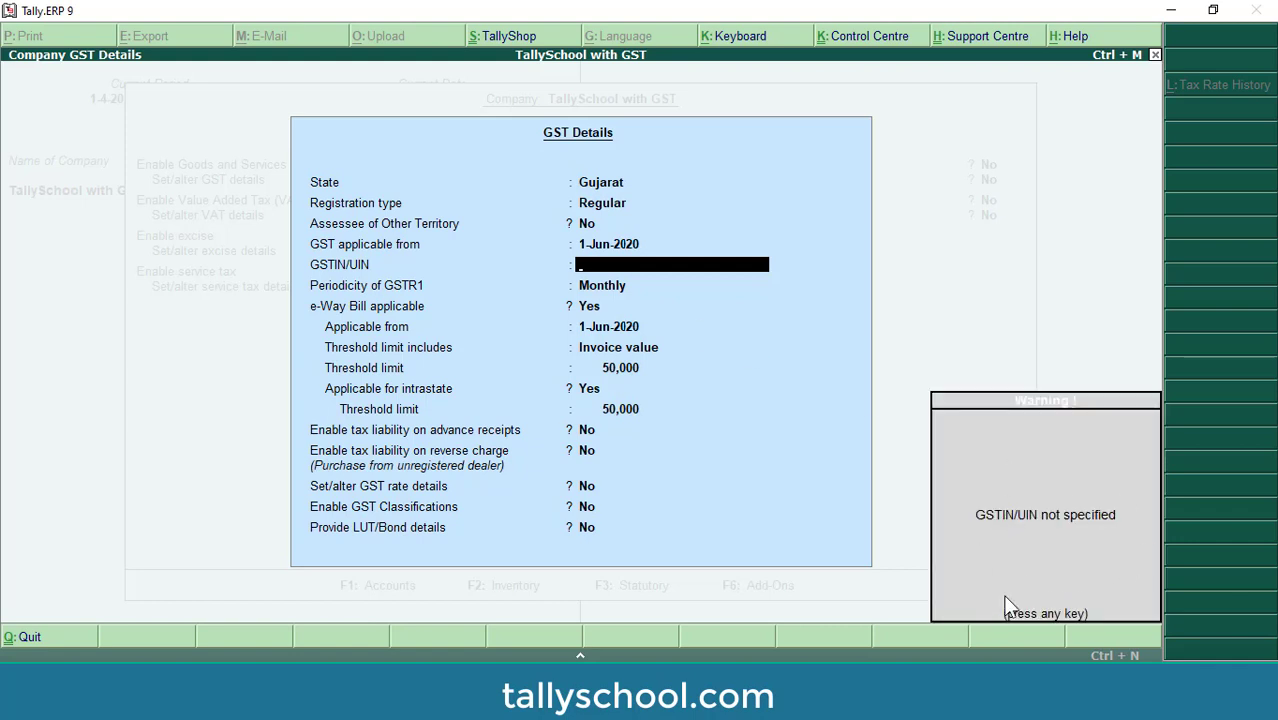
pyautogui.press('Return')
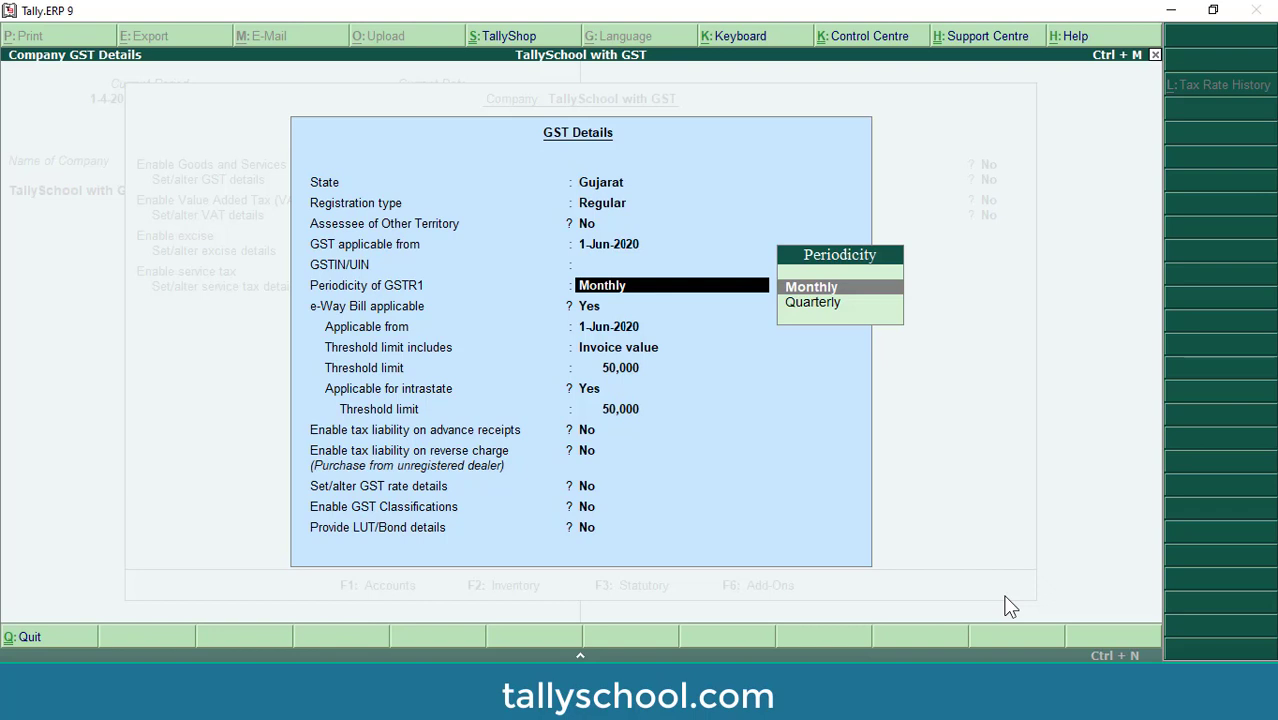
pyautogui.press('Down')
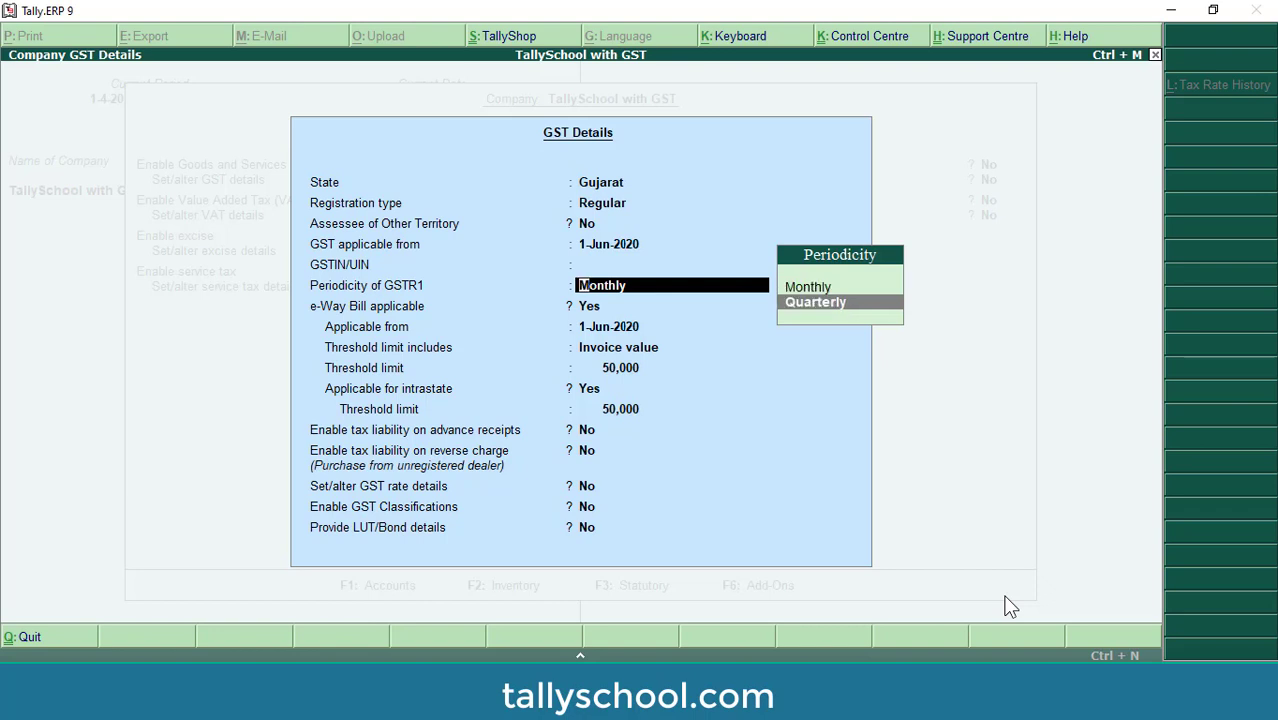
pyautogui.press('Up')
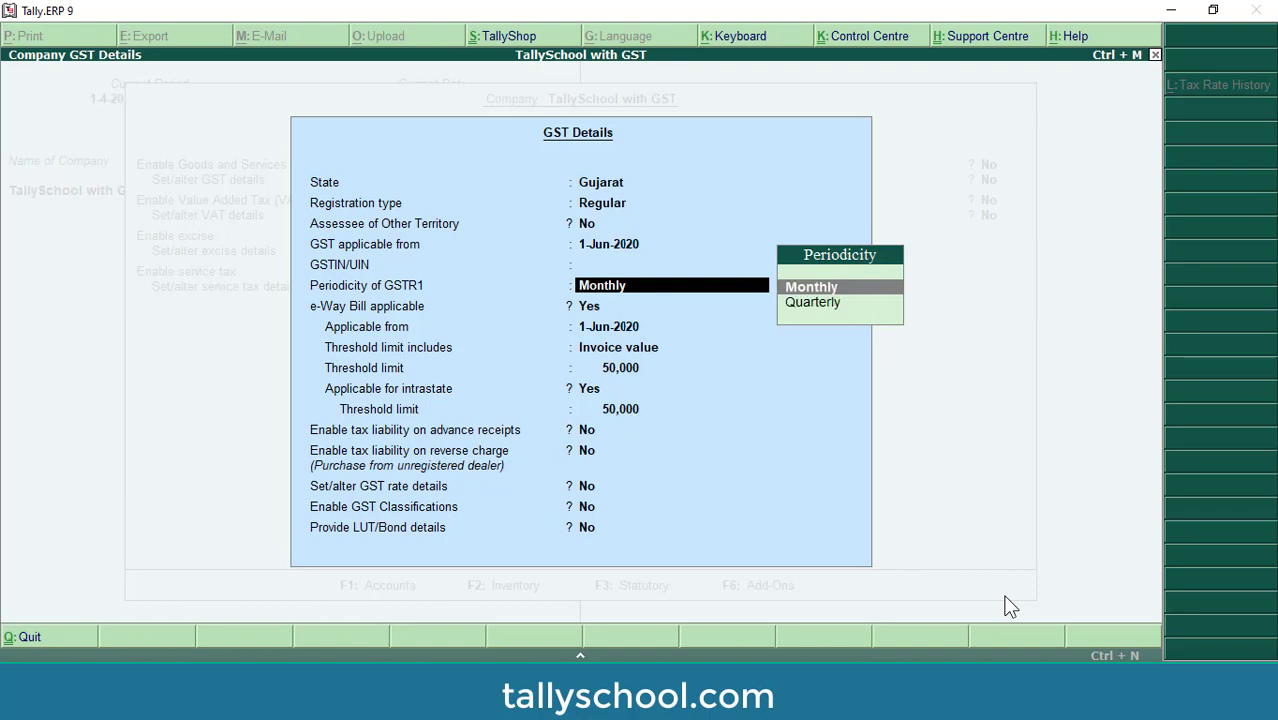
pyautogui.press('Down')
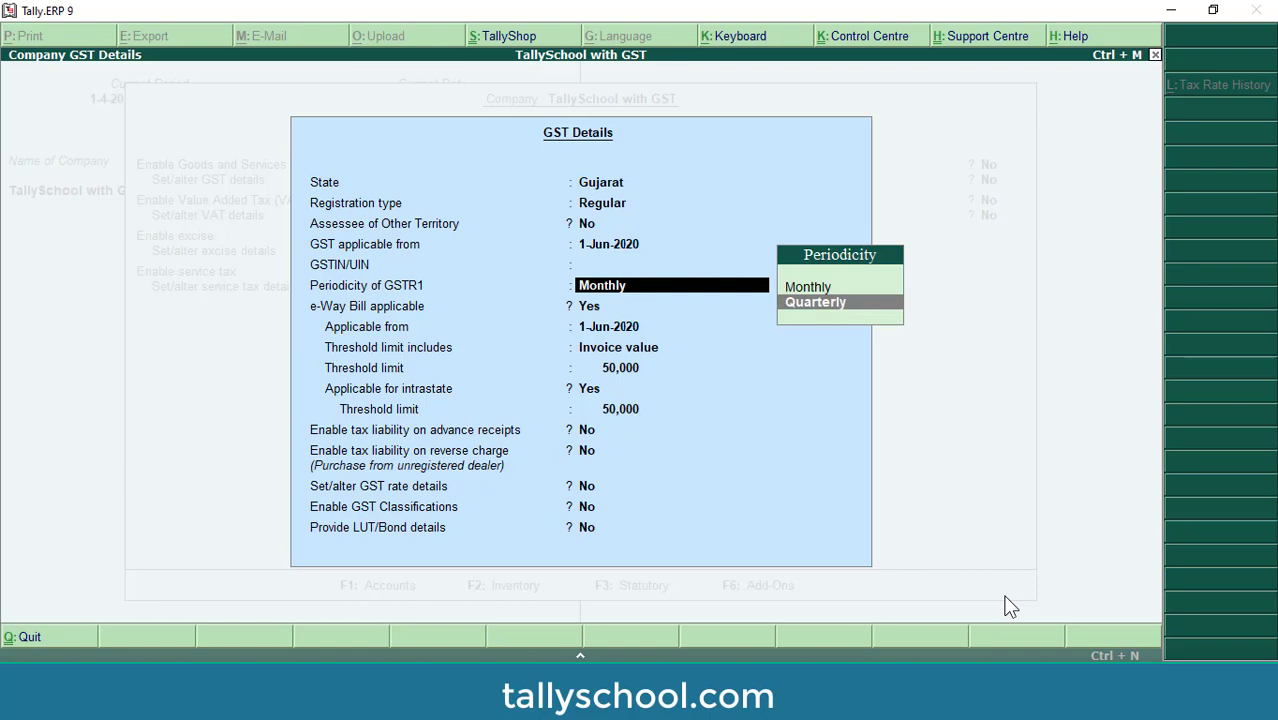
pyautogui.press('Return')
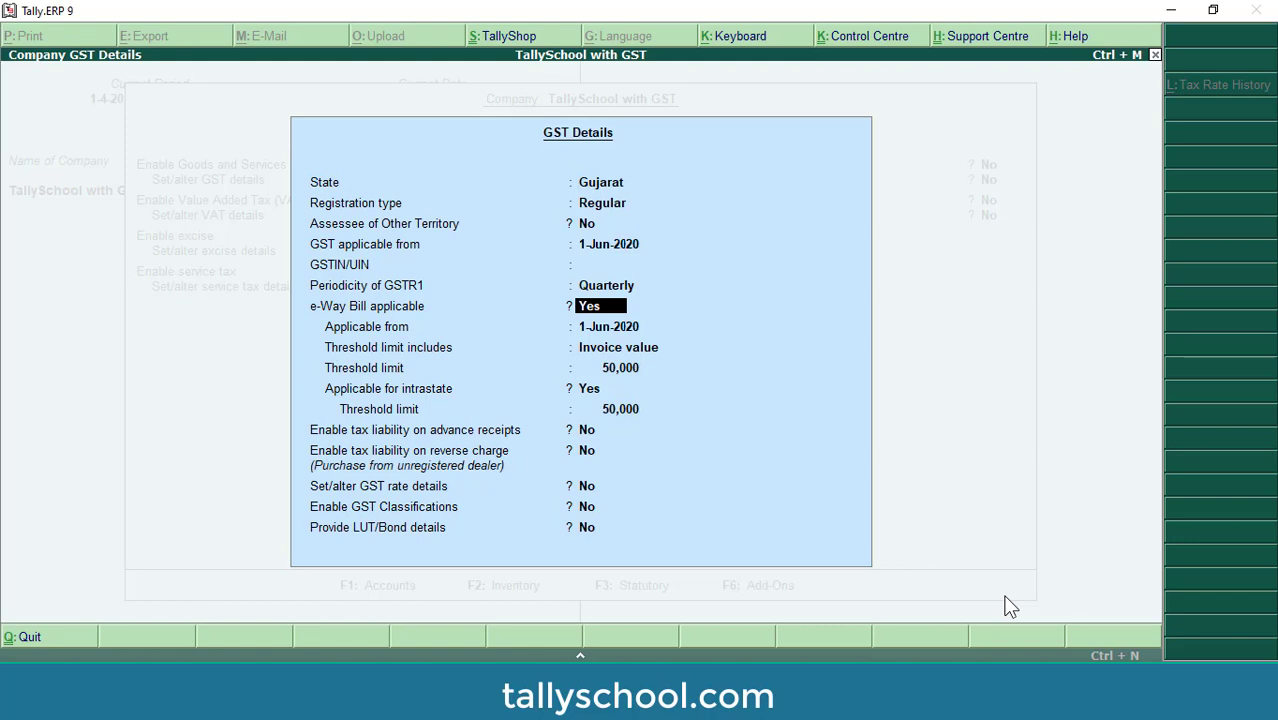
# Keep e-Way Bill applicable from 1-Jun-2020 on Invoice value, with a threshold limit of 50,000 that also applies for intrastate.
pyautogui.press('Return')
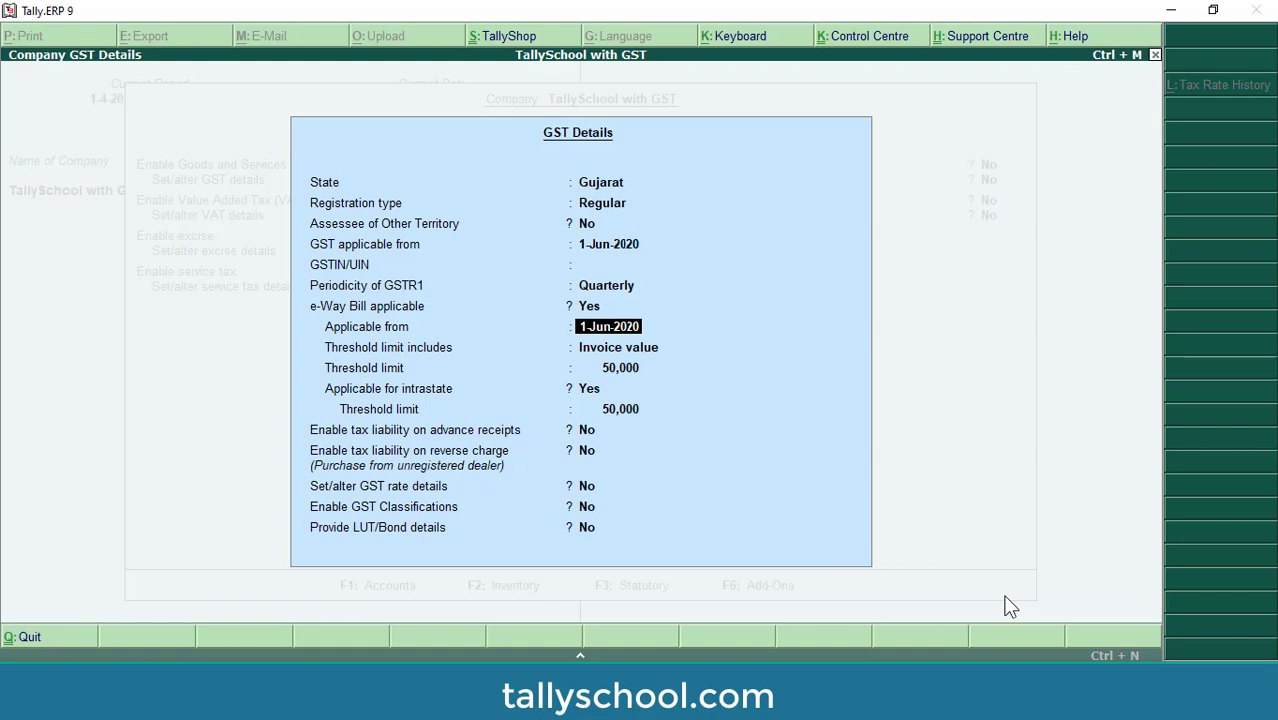
pyautogui.press('Return')
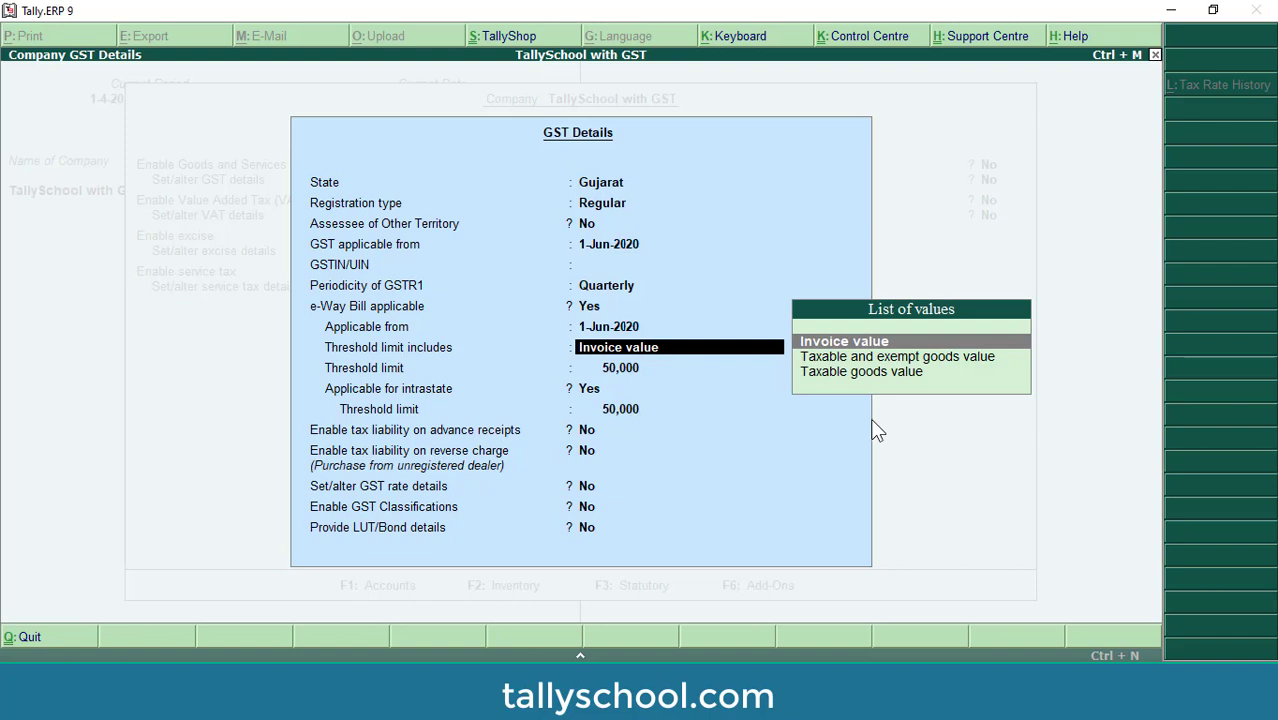
pyautogui.press('Return')
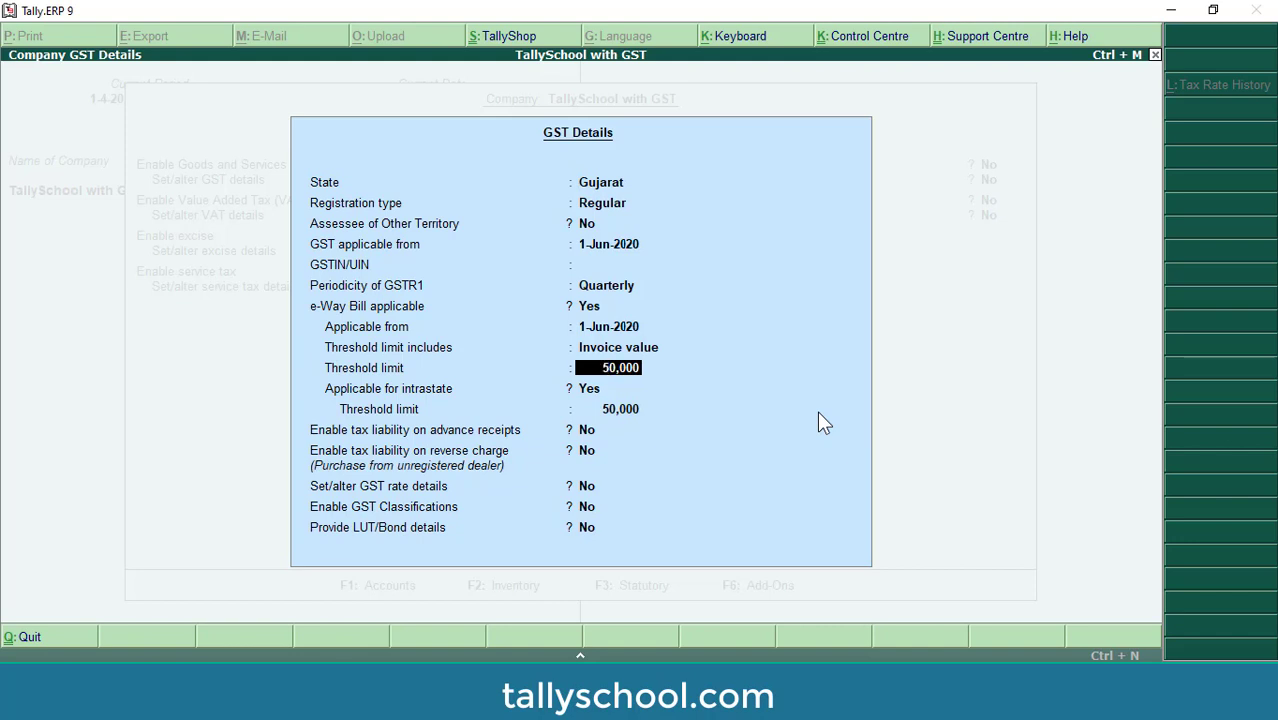
pyautogui.write('60000')
pyautogui.press('BackSpace')
pyautogui.press('BackSpace')
pyautogui.press('BackSpace')
pyautogui.press('BackSpace')
pyautogui.press('BackSpace')
pyautogui.write('50,000')
pyautogui.press('Return')
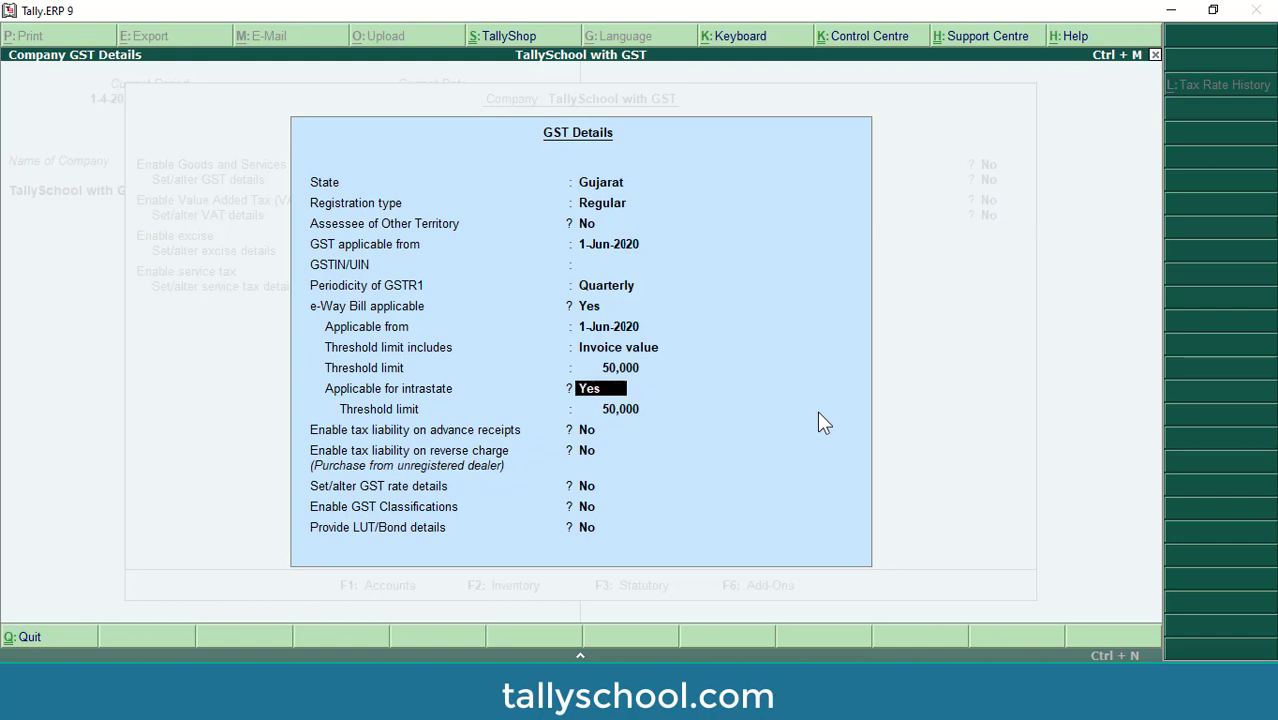
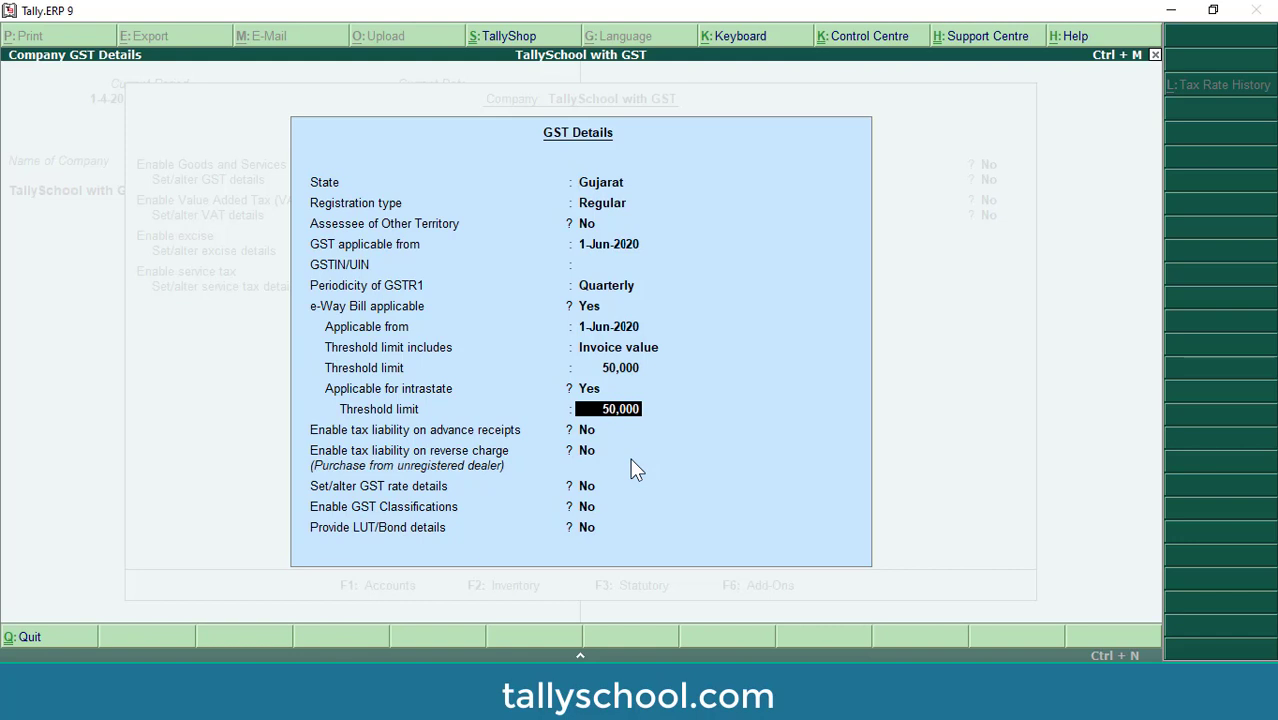
pyautogui.press('Return')
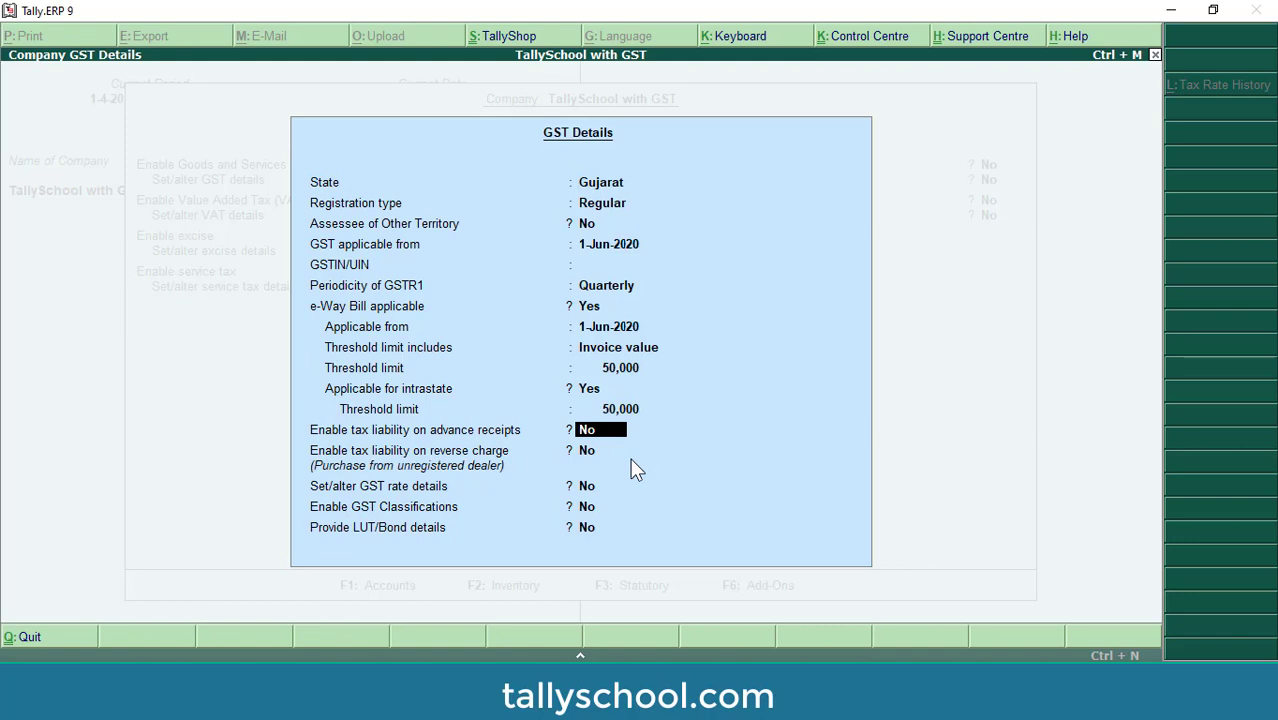
# Enable tax liability on reverse charge and GST Classifications, keeping tax liability on advance receipts and GST rate details at No.
pyautogui.press('Return')
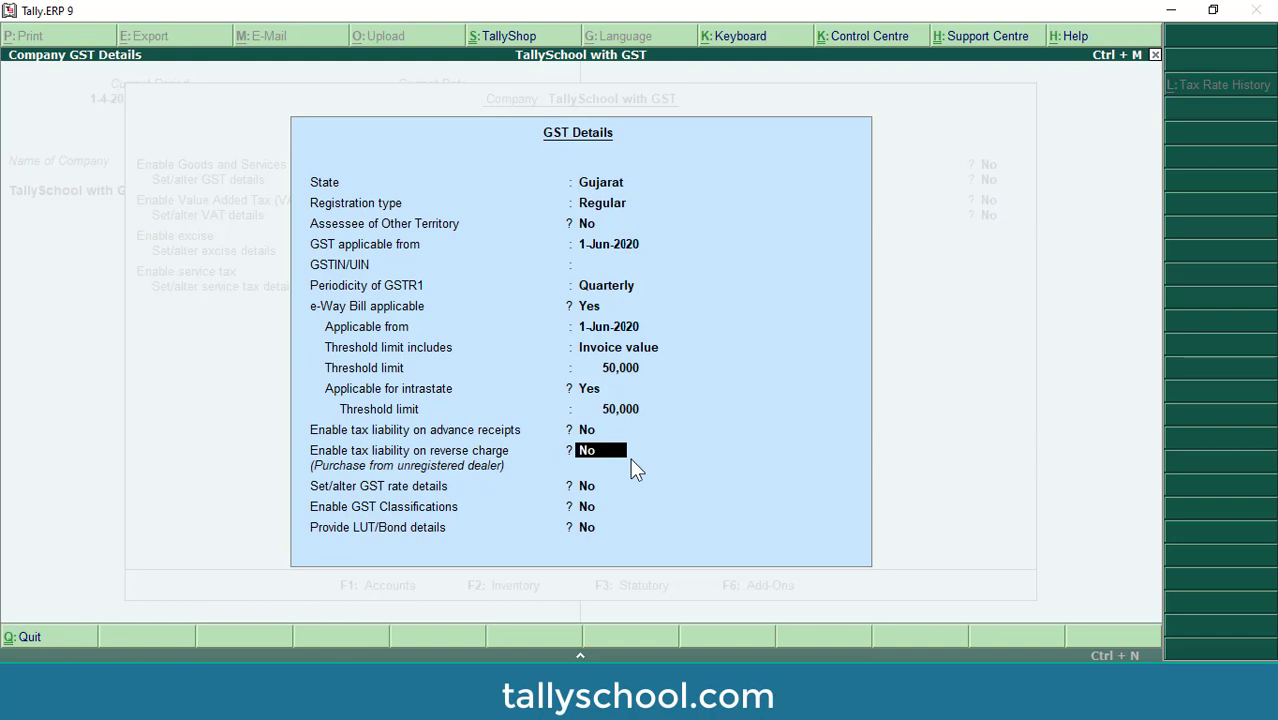
pyautogui.write('y')
pyautogui.press('Return')
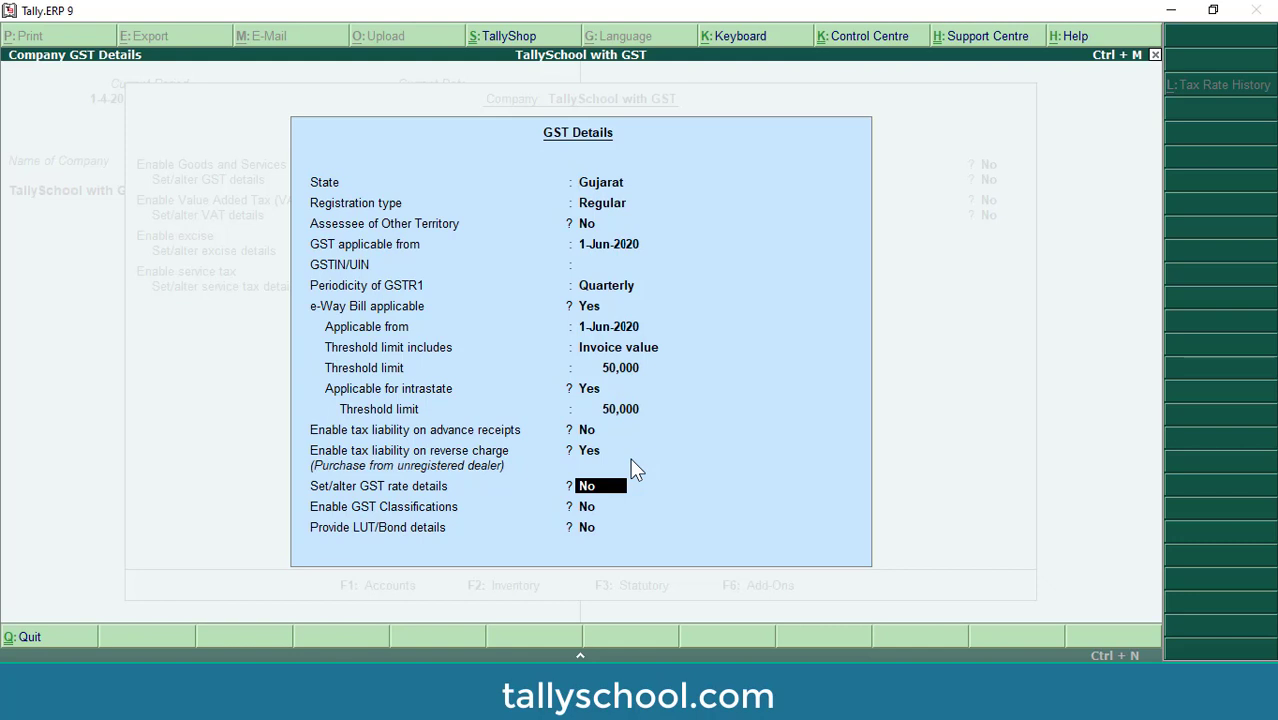
pyautogui.press('Return')
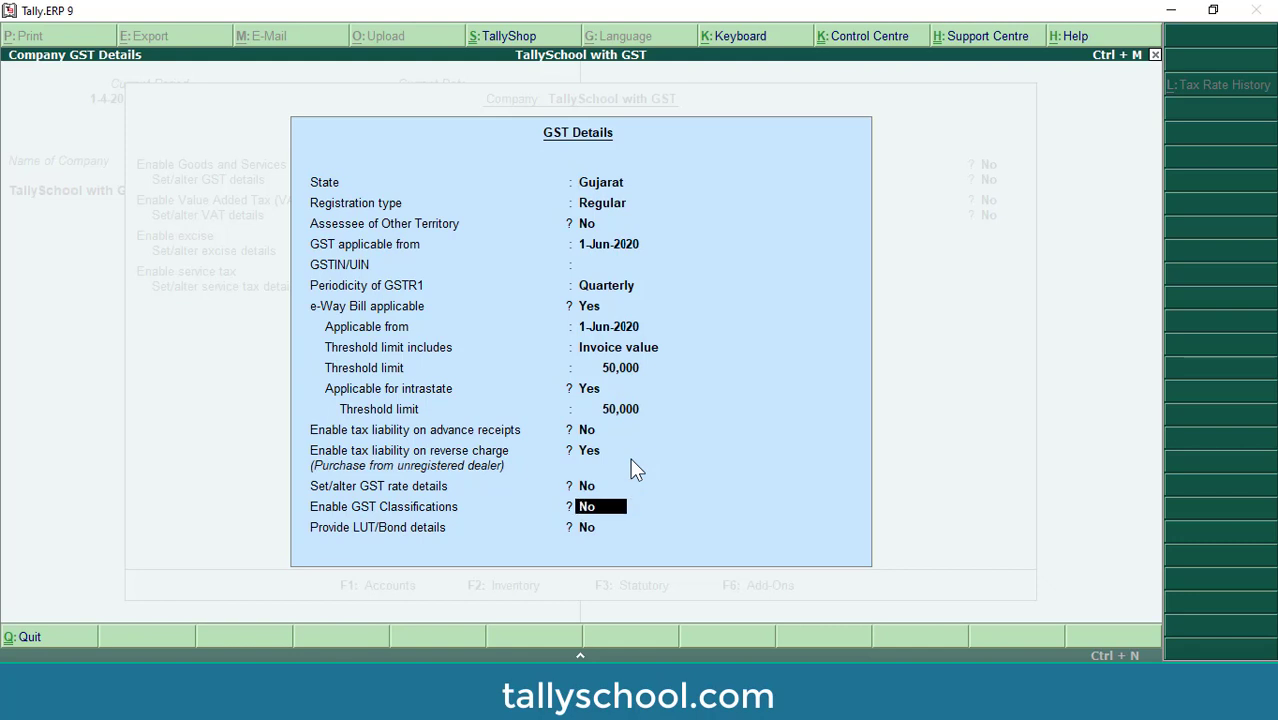
pyautogui.write('y')
pyautogui.press('Return')
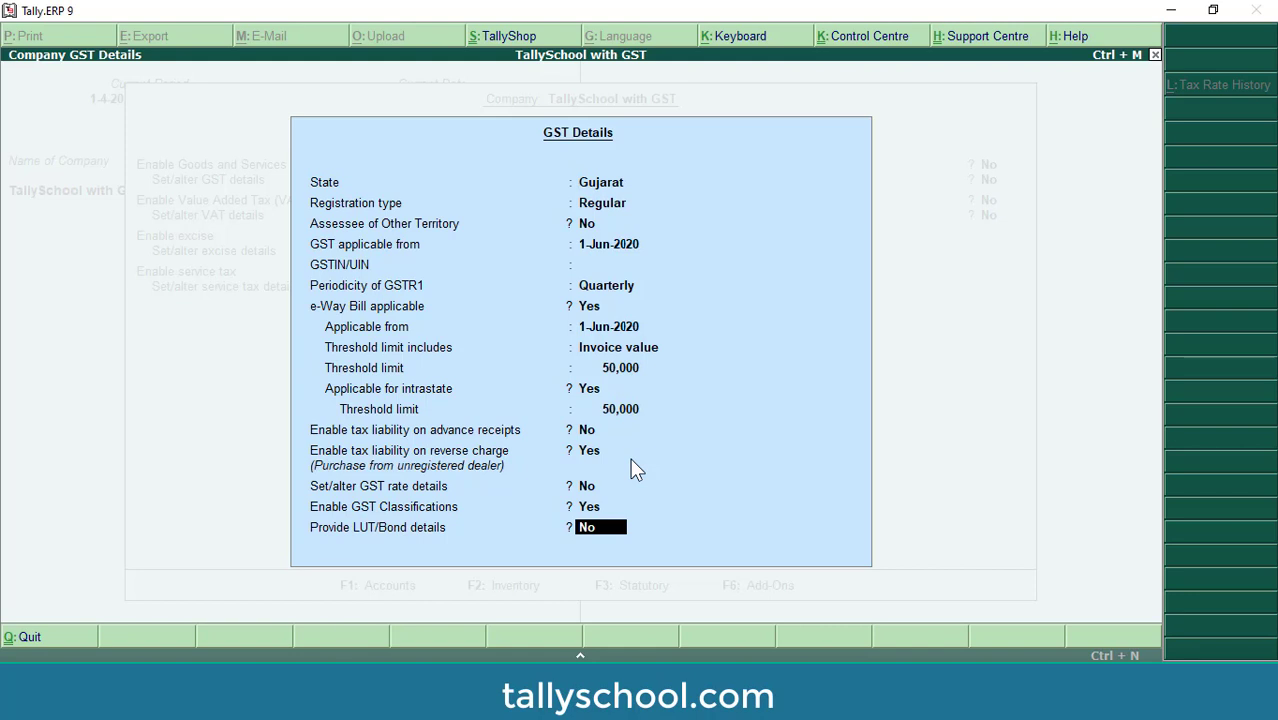
# Keep LUT/Bond details at No, accept the GST details, and save the Statutory and Taxation features.
pyautogui.press('Return')
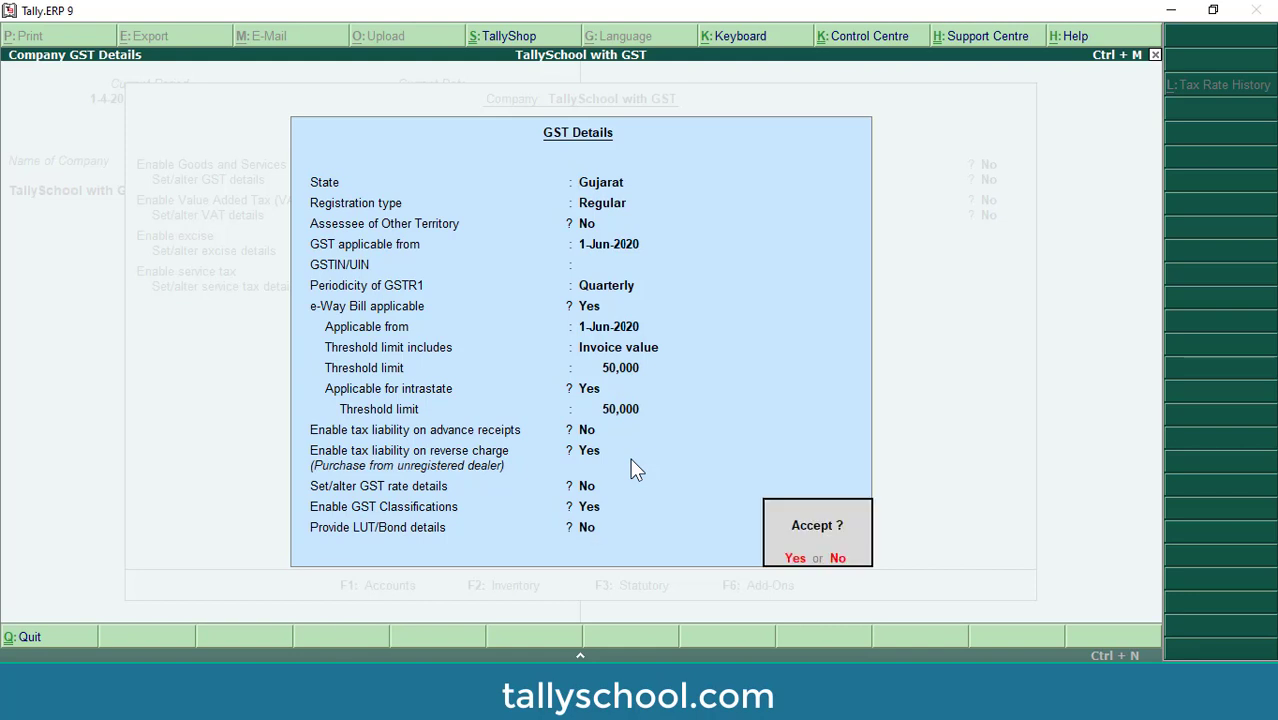
pyautogui.press('Return')
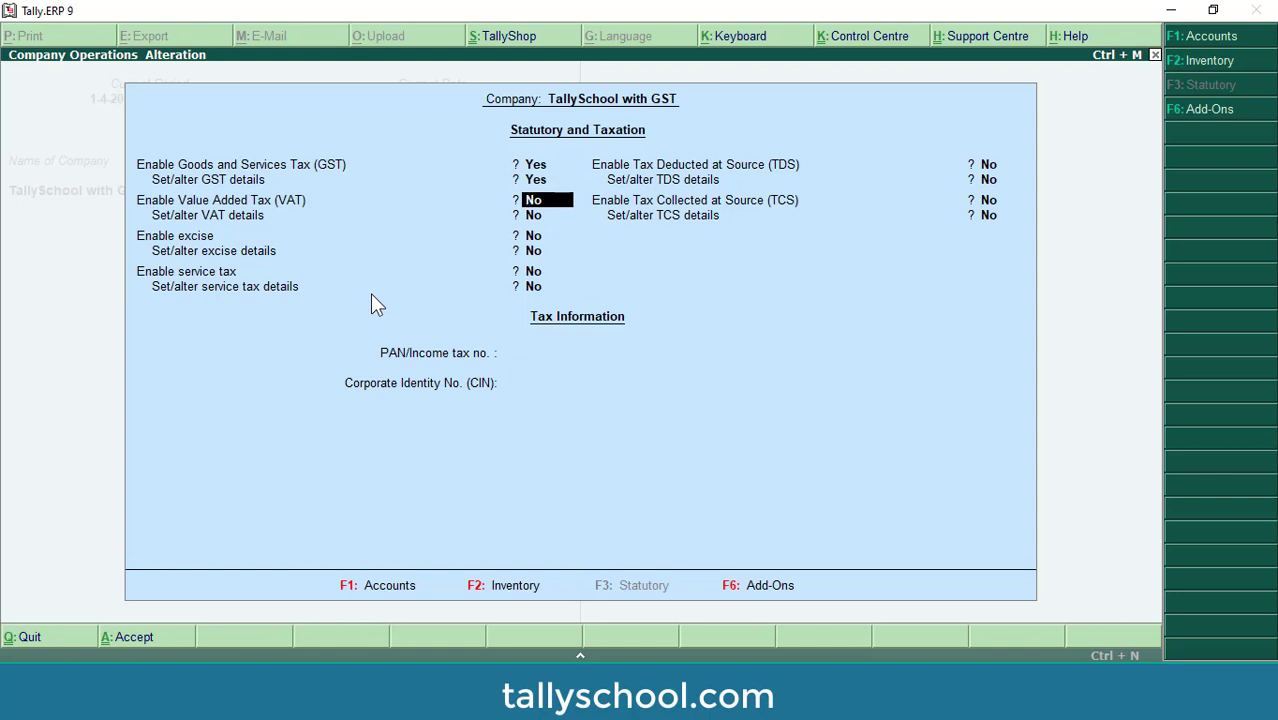
pyautogui.click(131, 641)
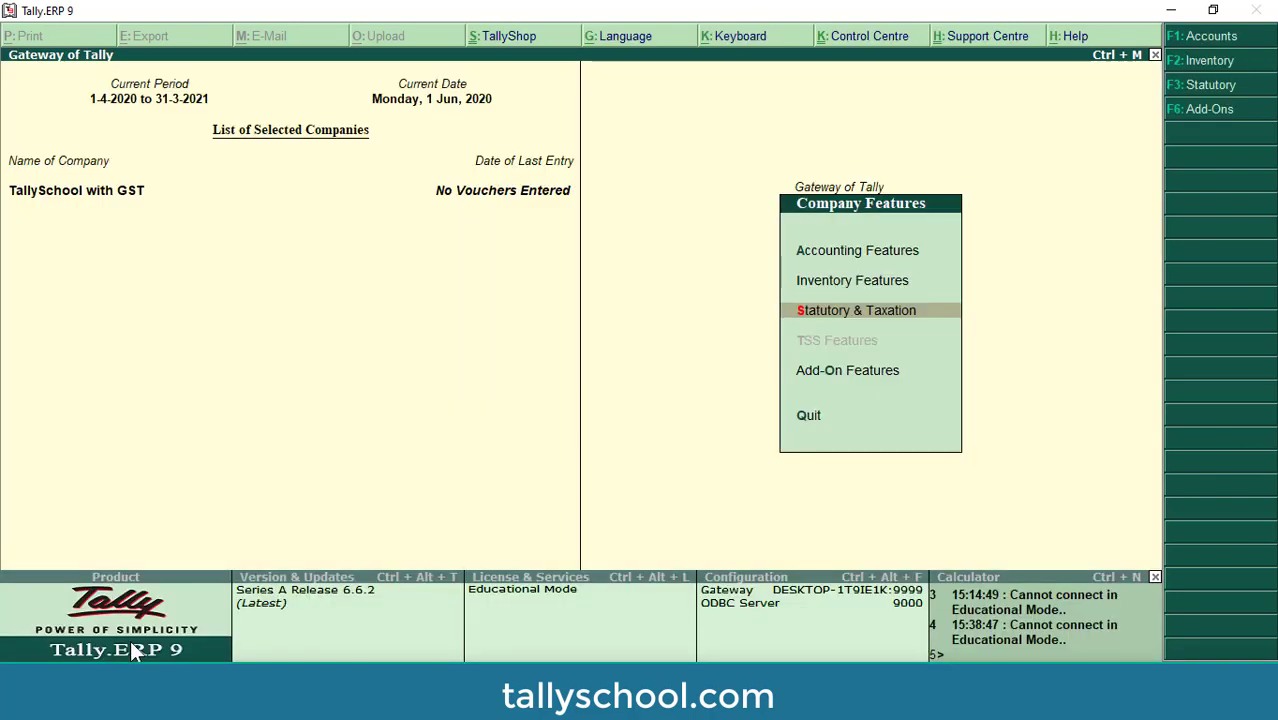
# Open the single-ledger creation form to examine its tax registration and GST fields, and quit it without creating a ledger.
pyautogui.press('Escape')
pyautogui.press('Return')
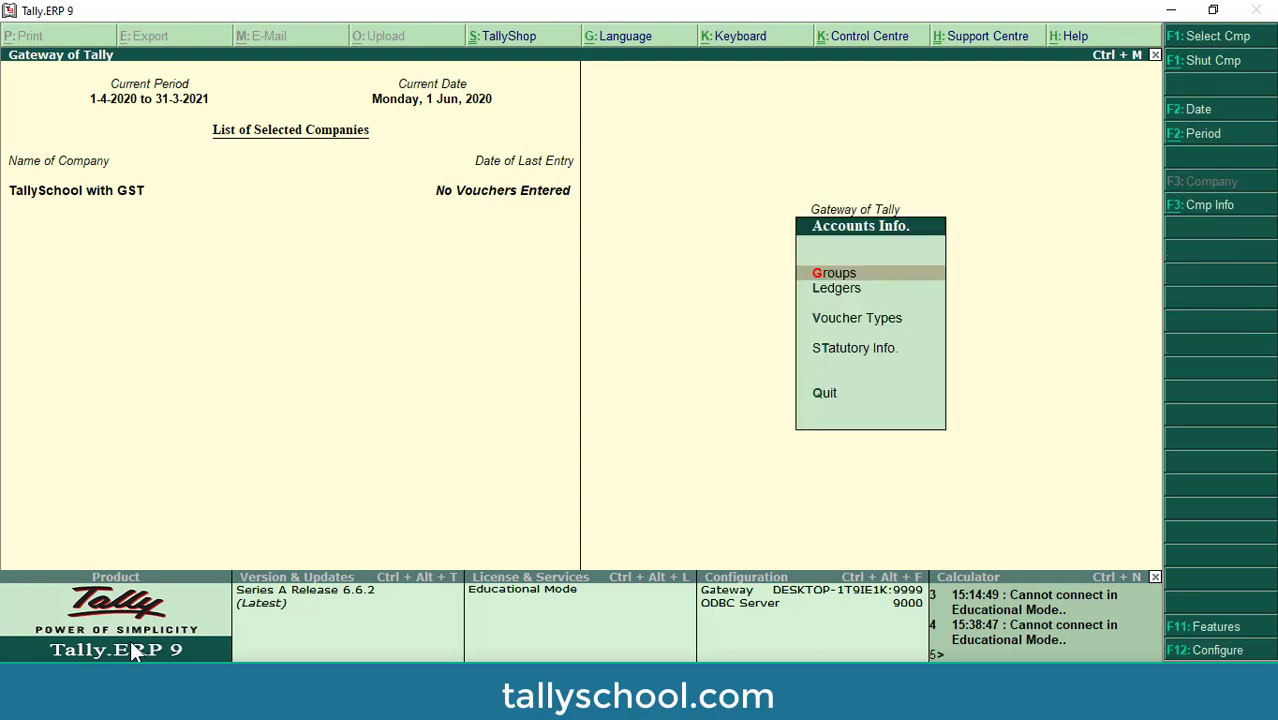
pyautogui.press('Down')
pyautogui.press('Return')
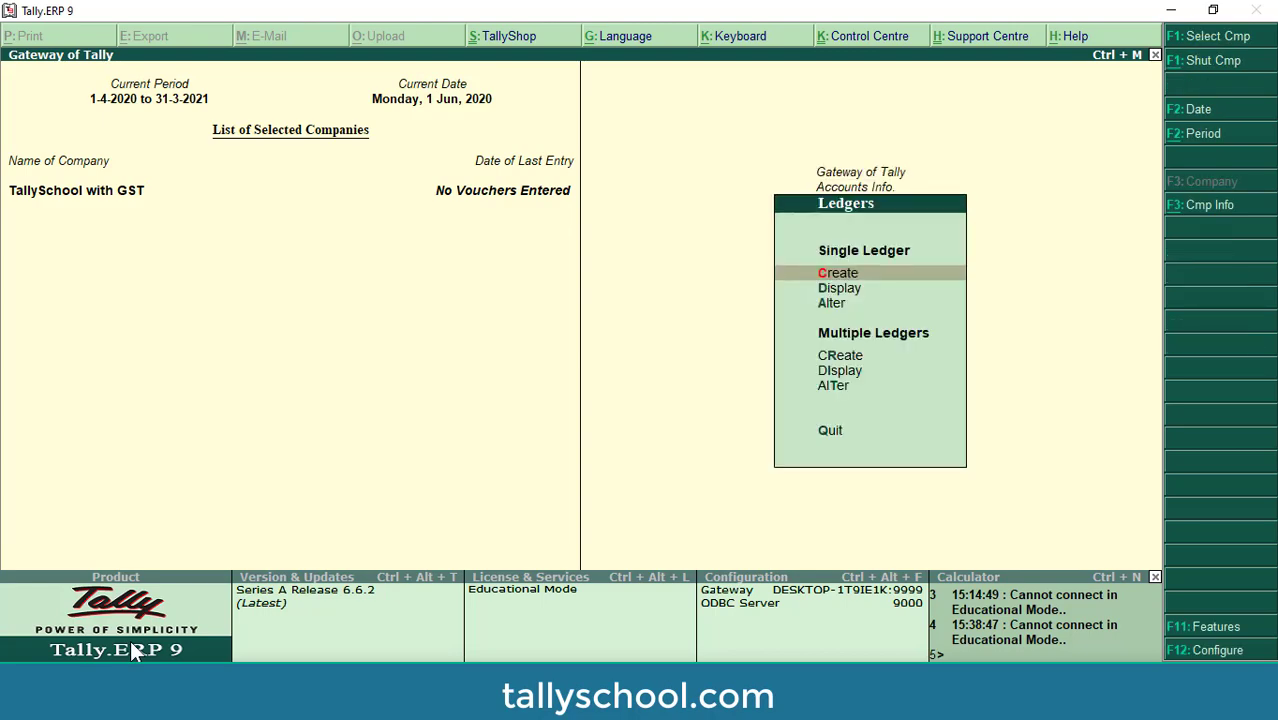
pyautogui.press('Return')
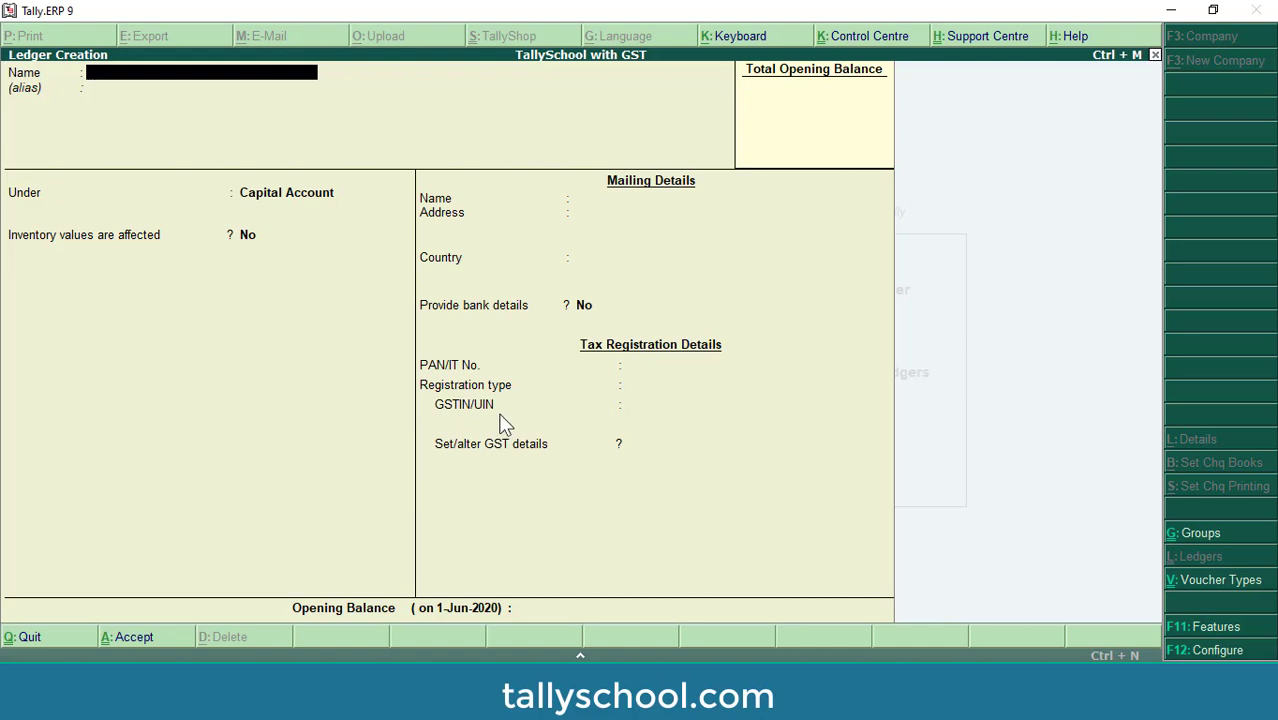
pyautogui.press('Escape')
pyautogui.press('Down')
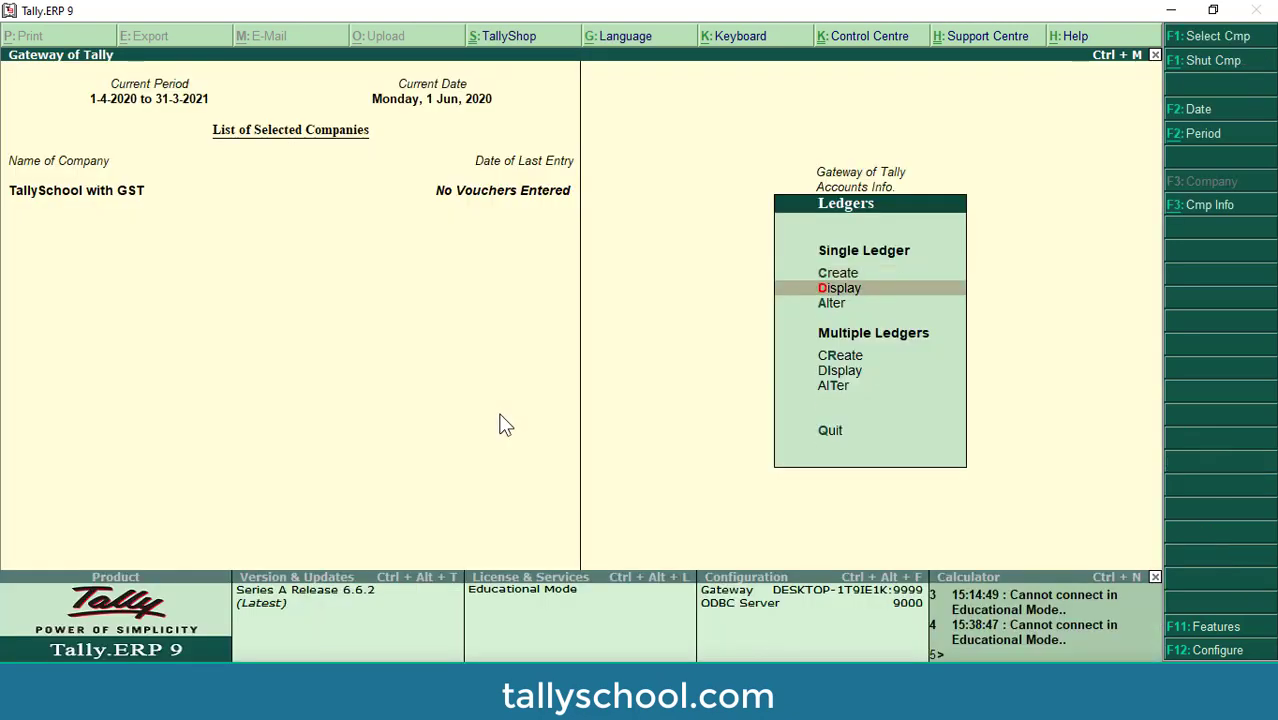
pyautogui.press('Escape')
pyautogui.press('Escape')
# Open the single stock item creation form to examine its GST statutory fields, and quit it without creating an item.
pyautogui.press('Down')
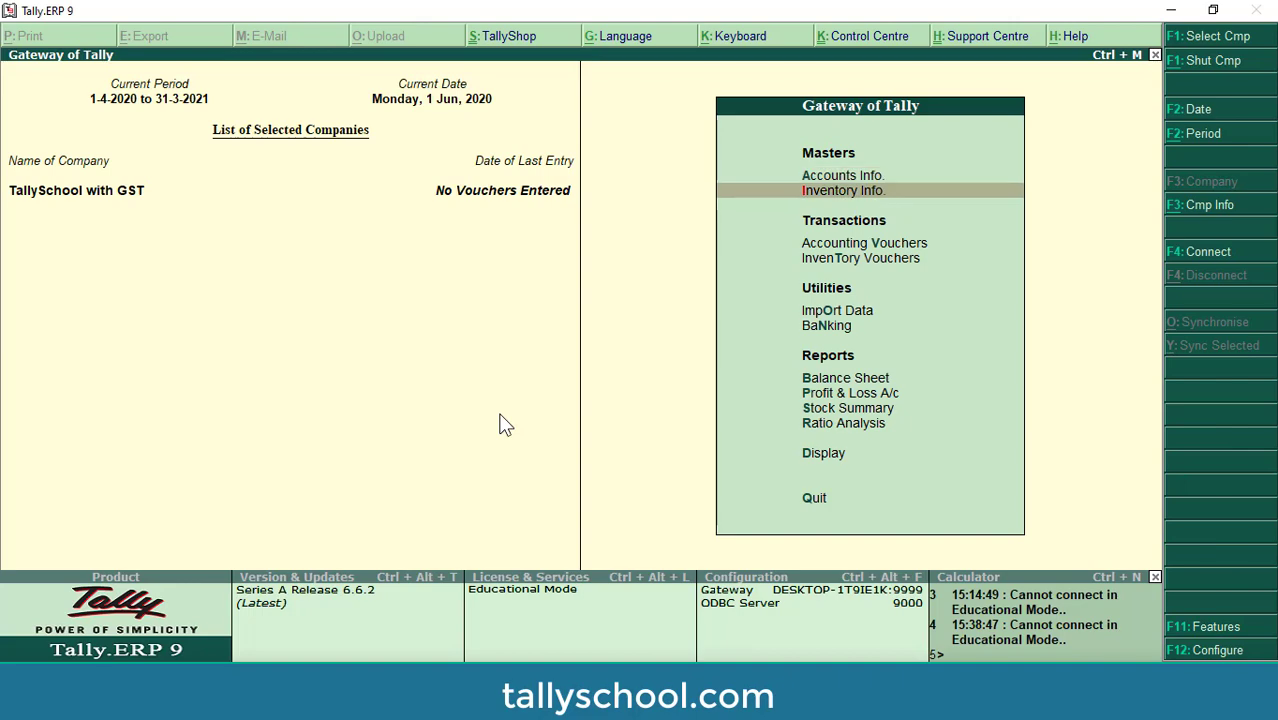
pyautogui.press('Return')
pyautogui.press('Down')
pyautogui.press('Return')
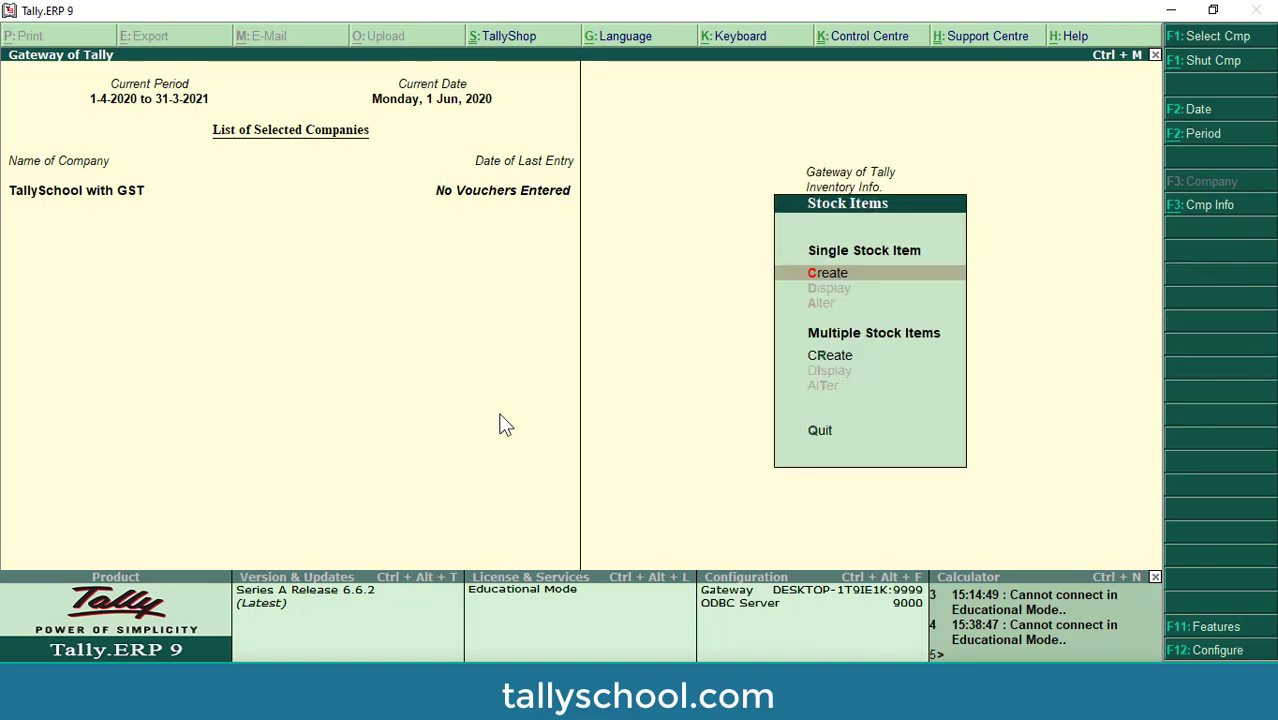
pyautogui.press('Return')
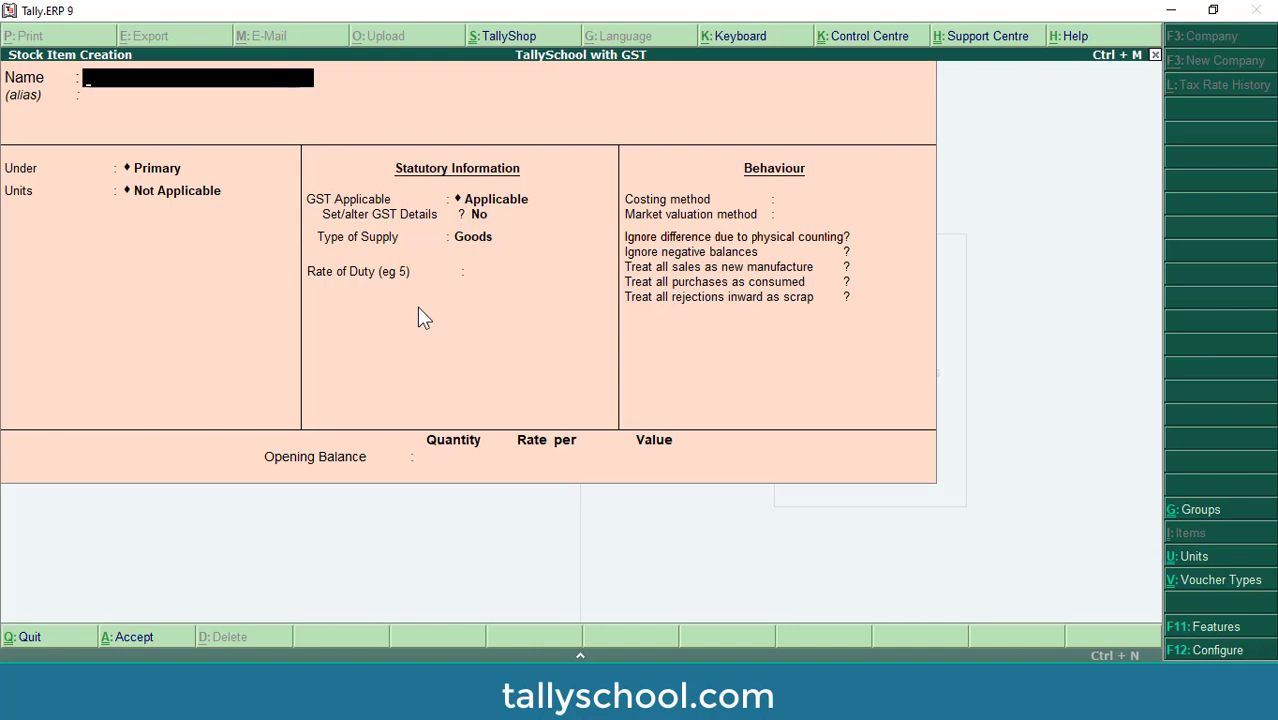
pyautogui.press('Escape')
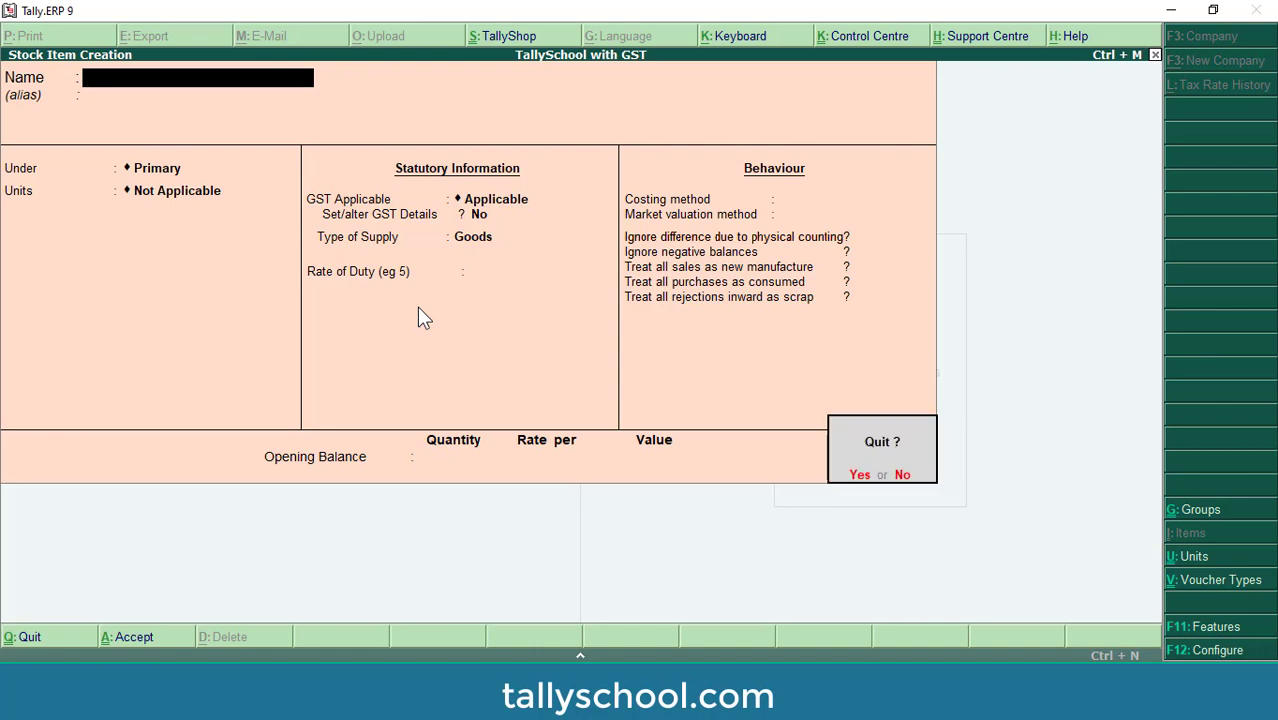
pyautogui.press('Return')
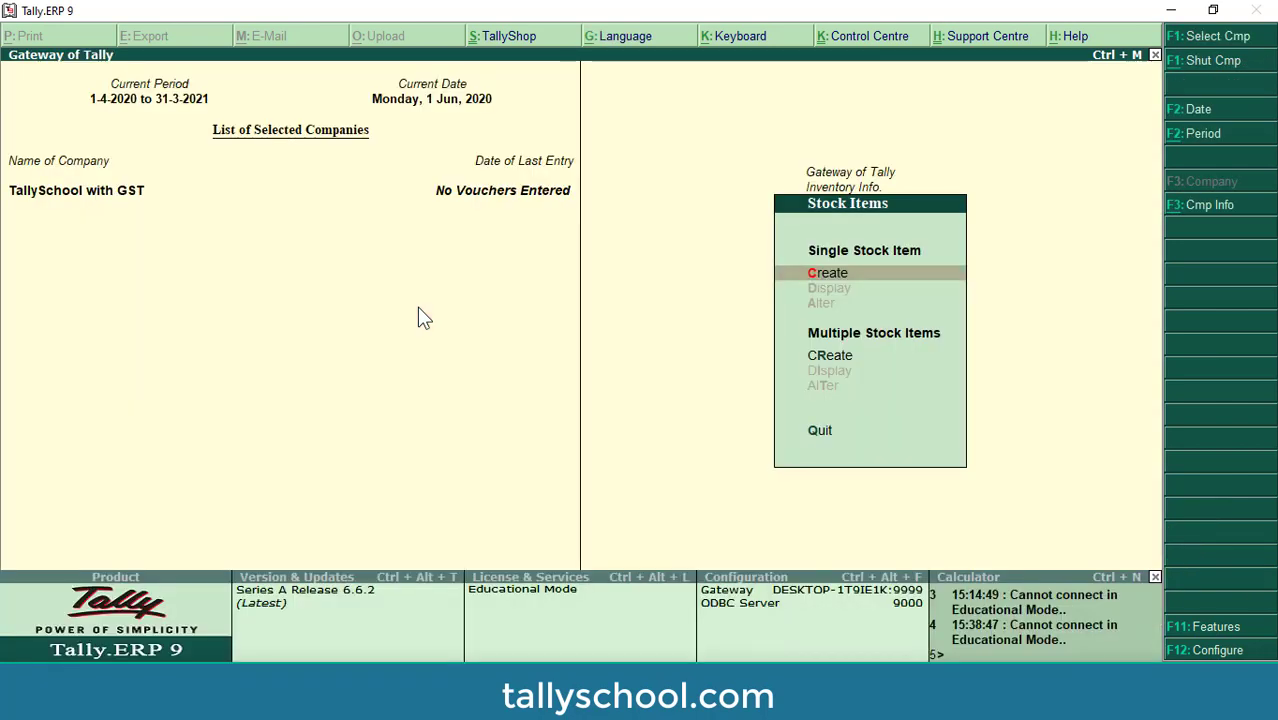
pyautogui.press('Escape')
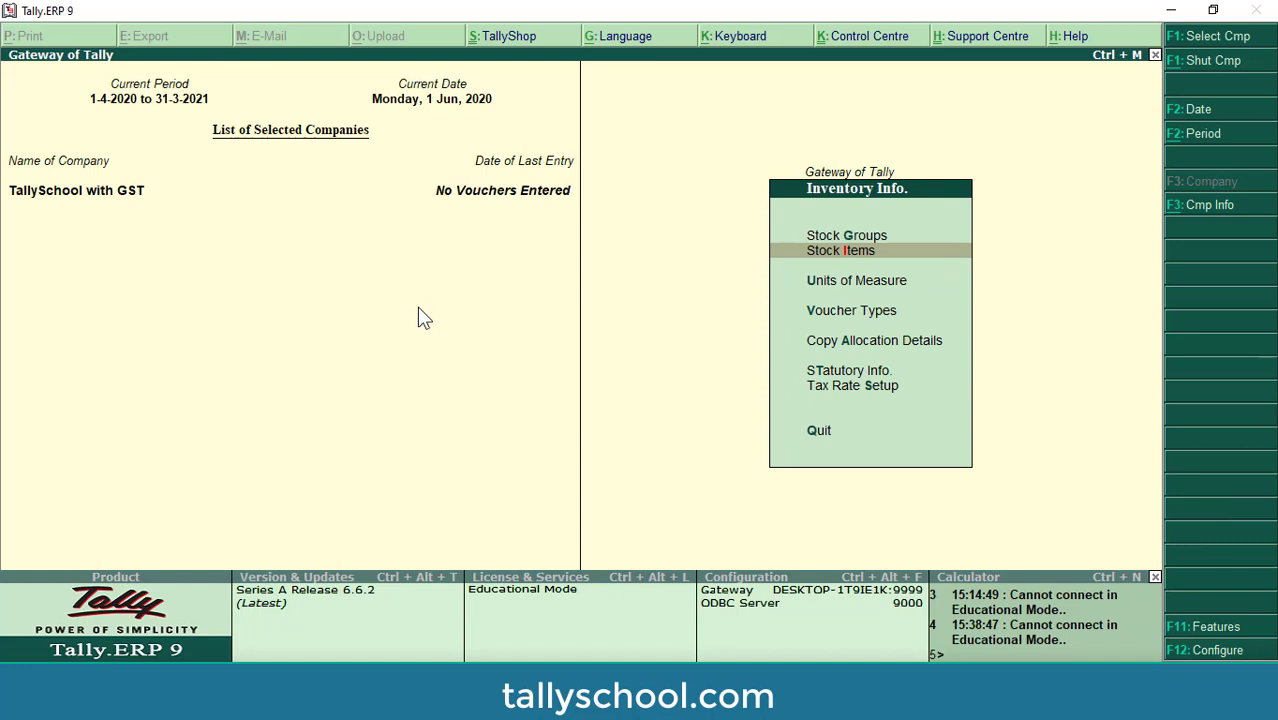
pyautogui.press('Escape')
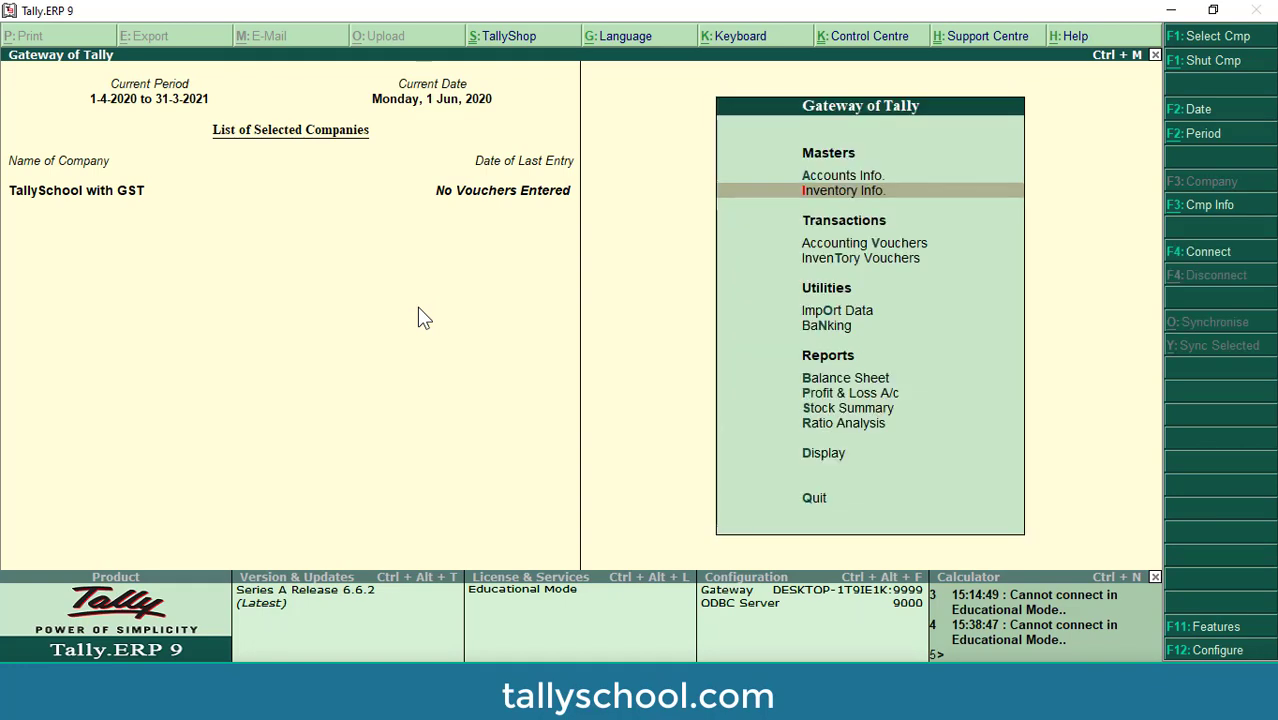